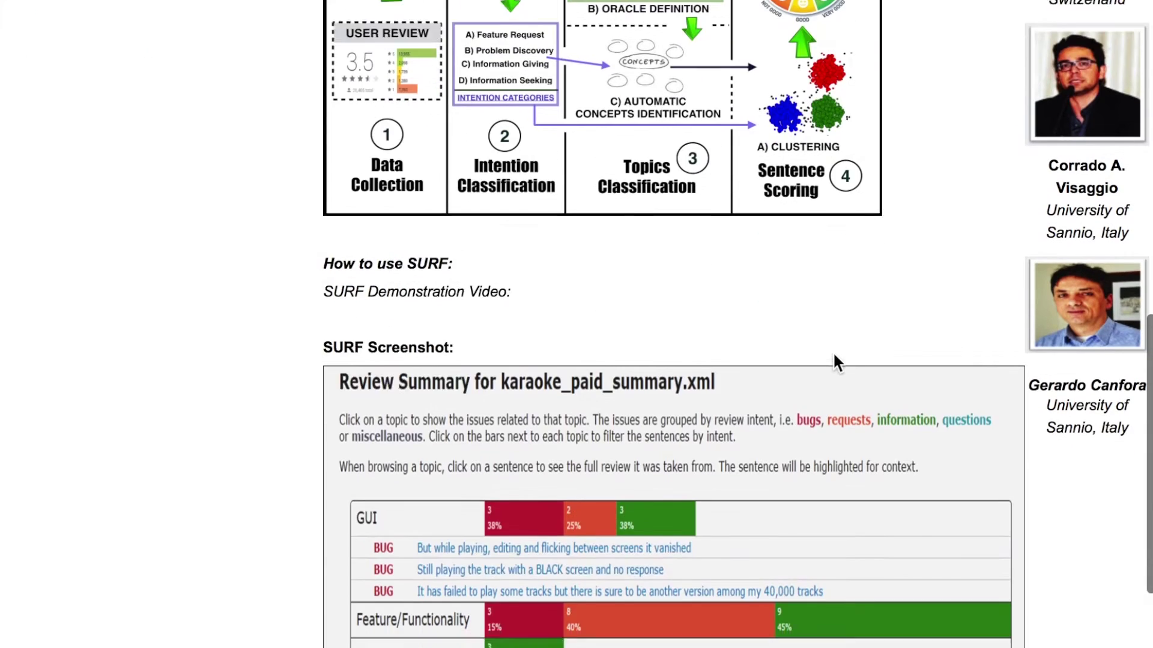
Open README.txt from the SURF-Tool folder in a text editor.
{"action": "scroll", "coordinate": [833, 357], "scroll_direction": "down", "scroll_amount": 9}
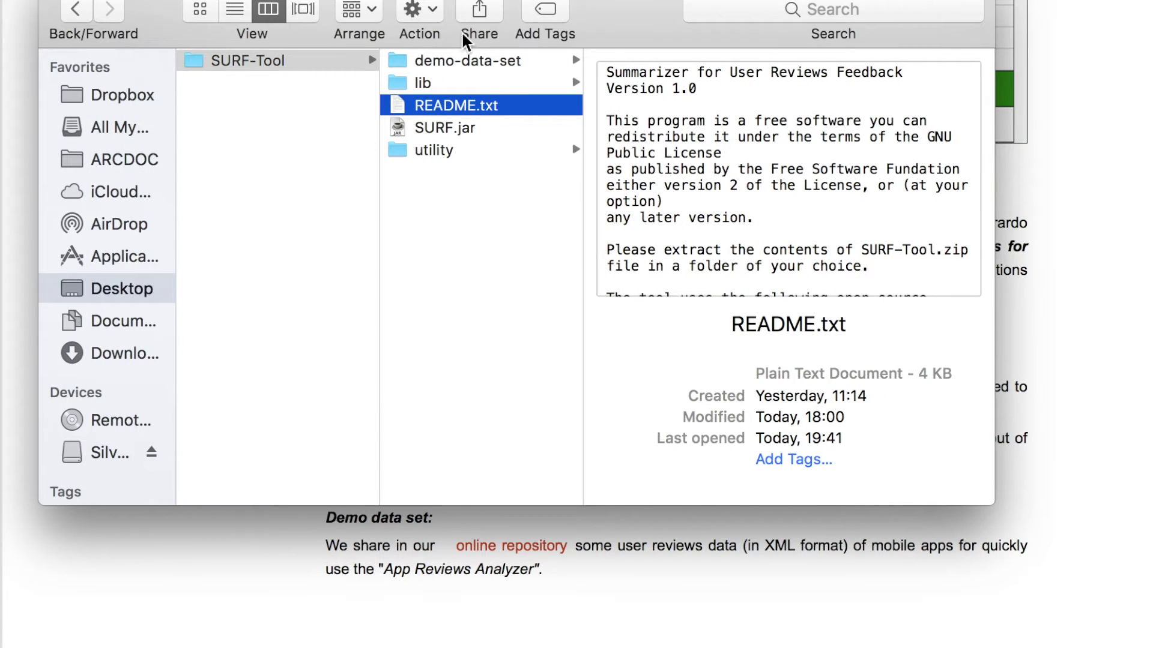
{"action": "right_click", "coordinate": [471, 103]}
{"action": "mouse_move", "coordinate": [539, 138]}
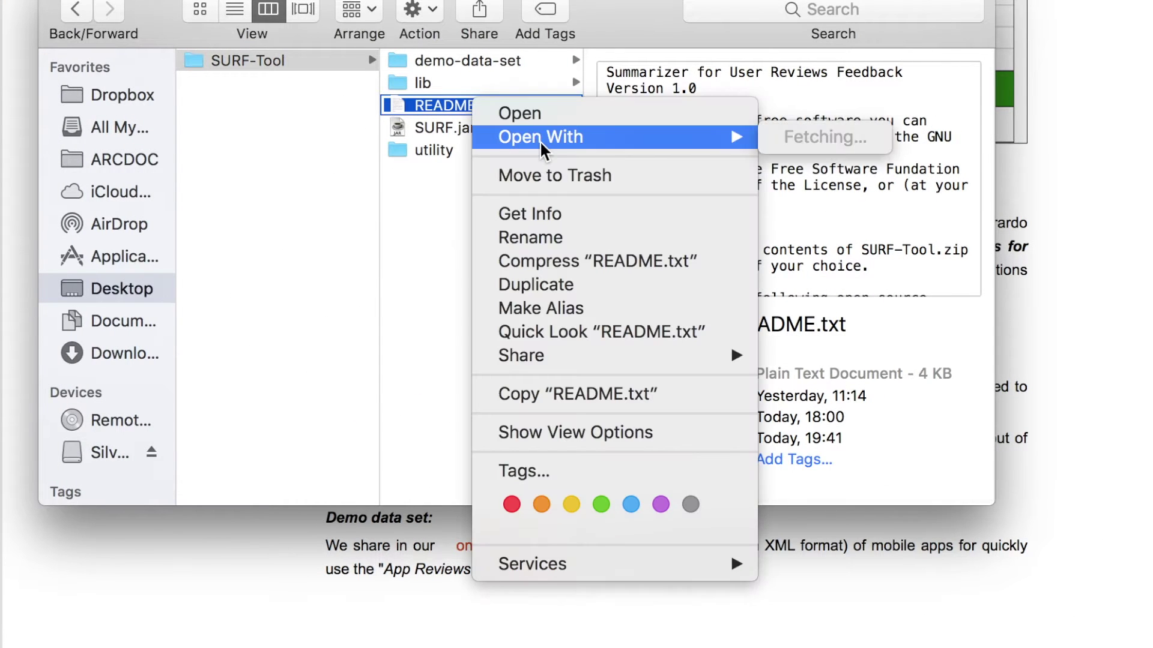
{"action": "left_click", "coordinate": [824, 106]}
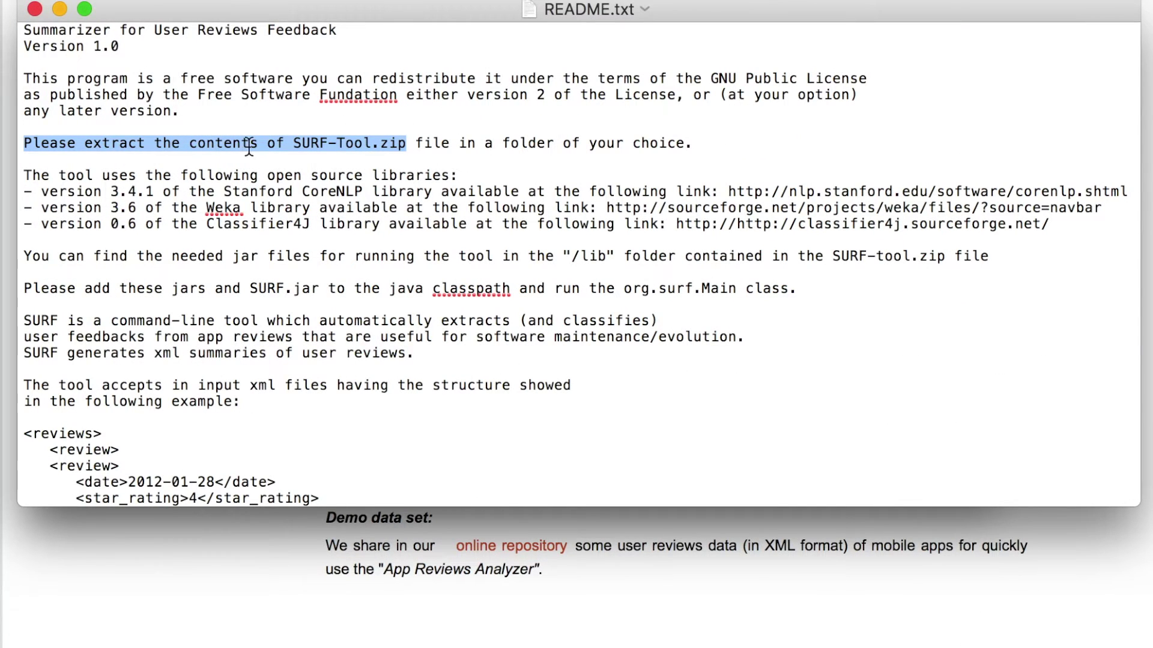
Read the README sections on the required input XML structure and the reviews-downloader.jar utility.
{"action": "scroll", "coordinate": [258, 319], "scroll_direction": "down", "scroll_amount": 5}
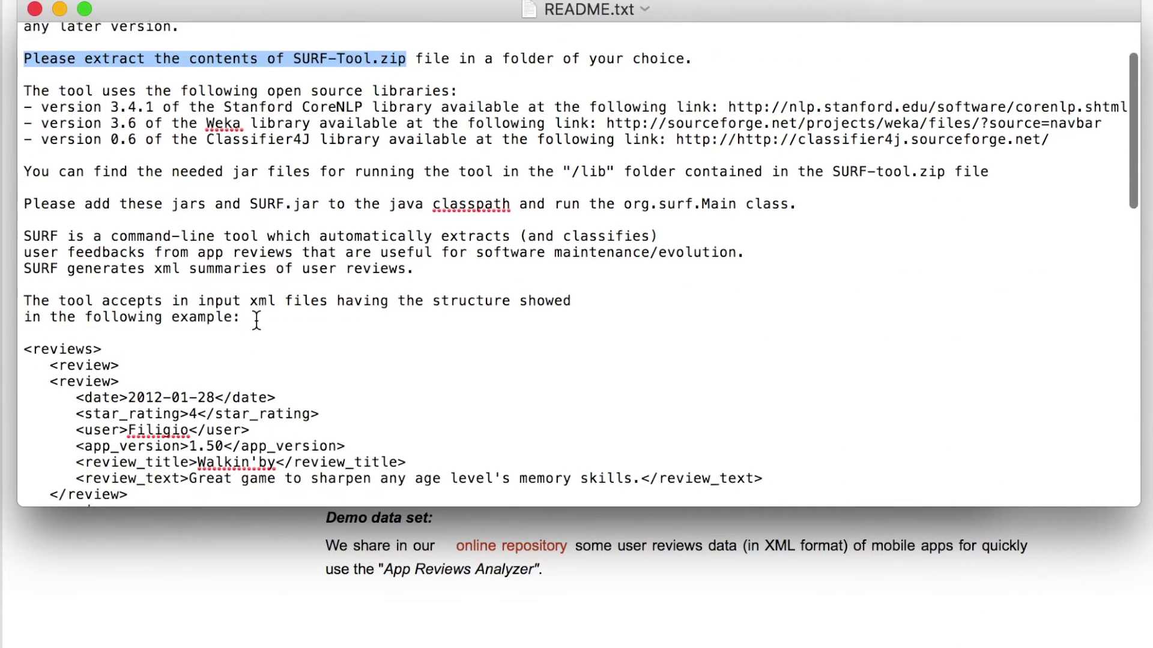
{"action": "left_click_drag", "start_coordinate": [264, 258], "coordinate": [7, 237]}
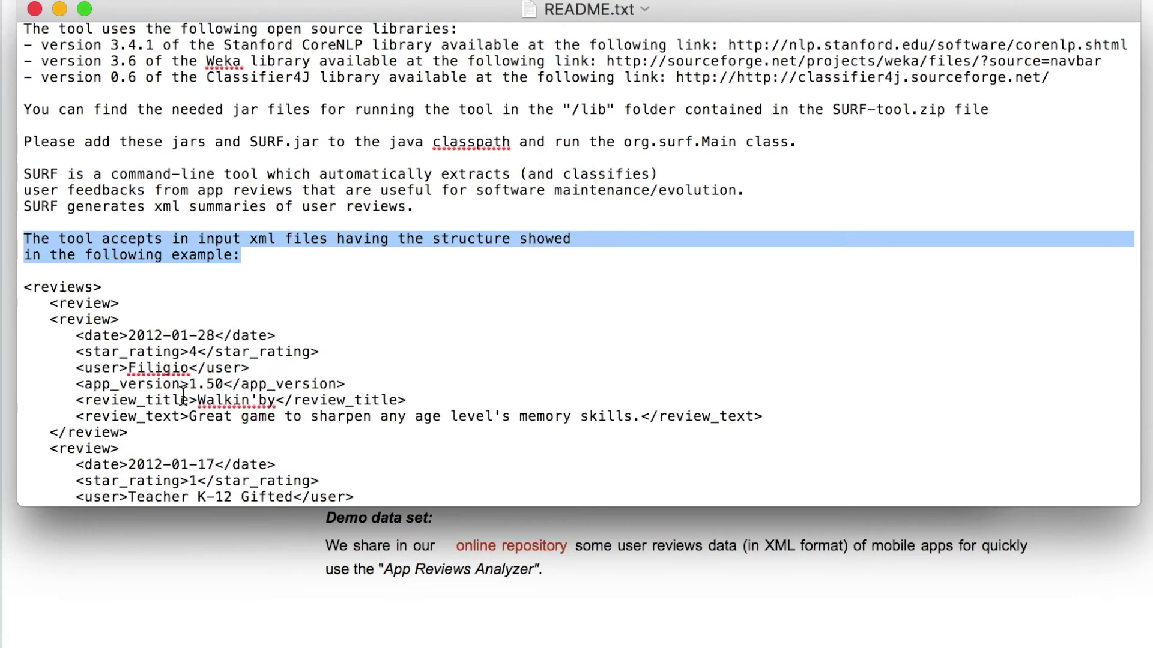
{"action": "scroll", "coordinate": [150, 360], "scroll_direction": "down", "scroll_amount": 4}
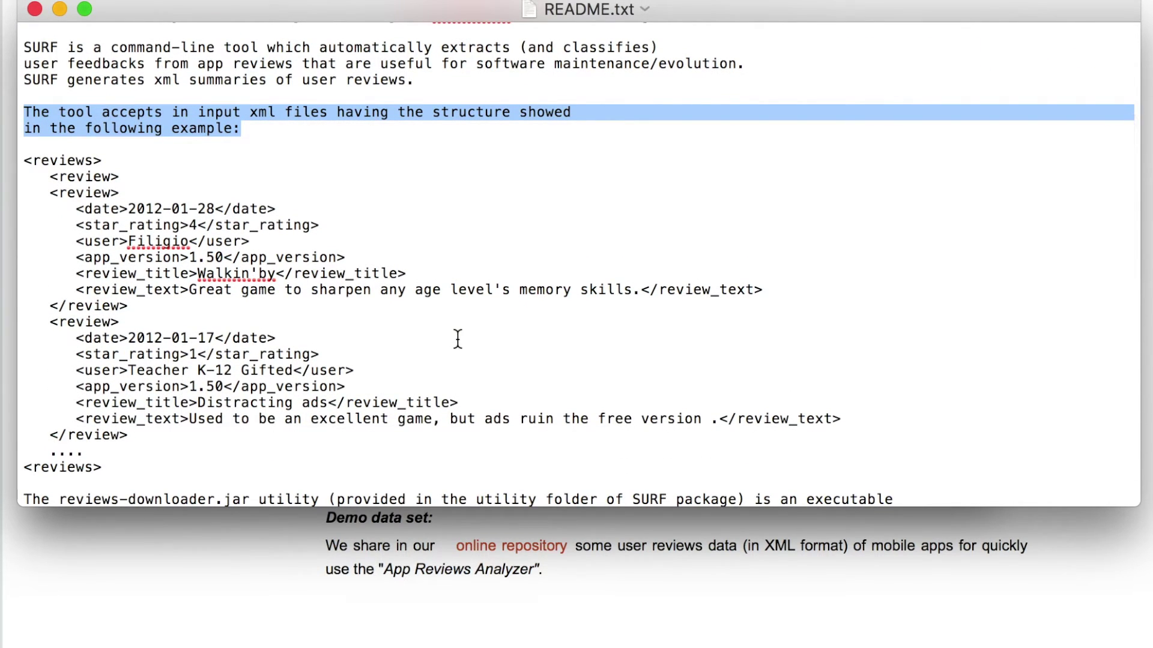
{"action": "scroll", "coordinate": [458, 338], "scroll_direction": "down", "scroll_amount": 5}
{"action": "scroll", "coordinate": [457, 338], "scroll_direction": "down", "scroll_amount": 4}
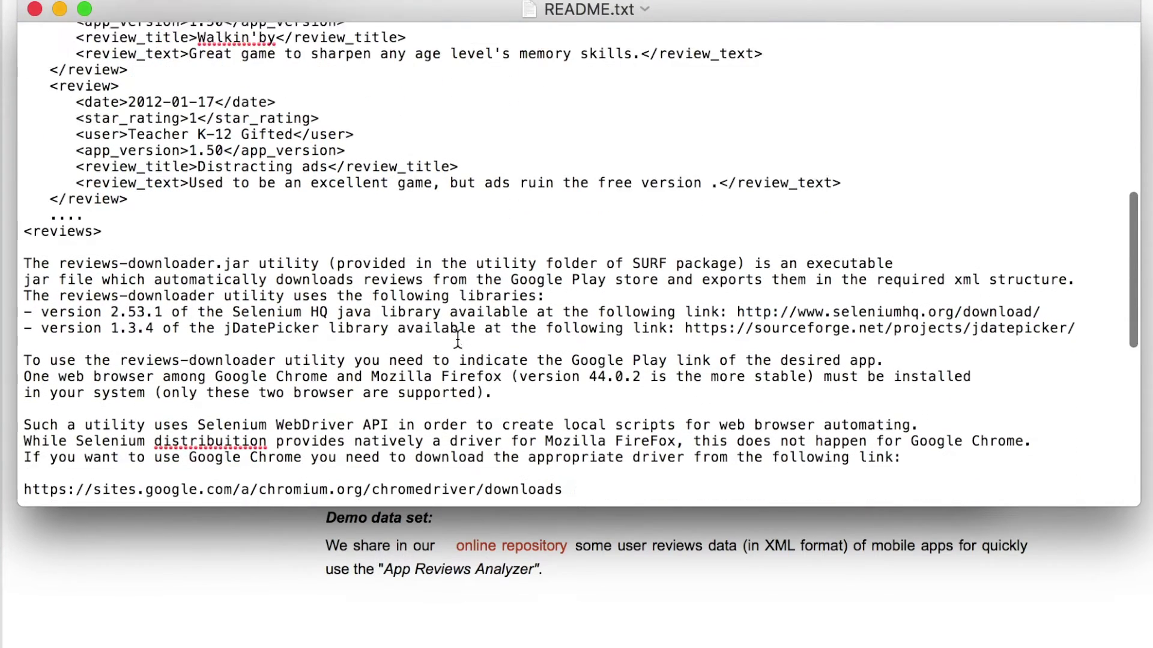
{"action": "left_click_drag", "start_coordinate": [58, 245], "coordinate": [321, 246]}
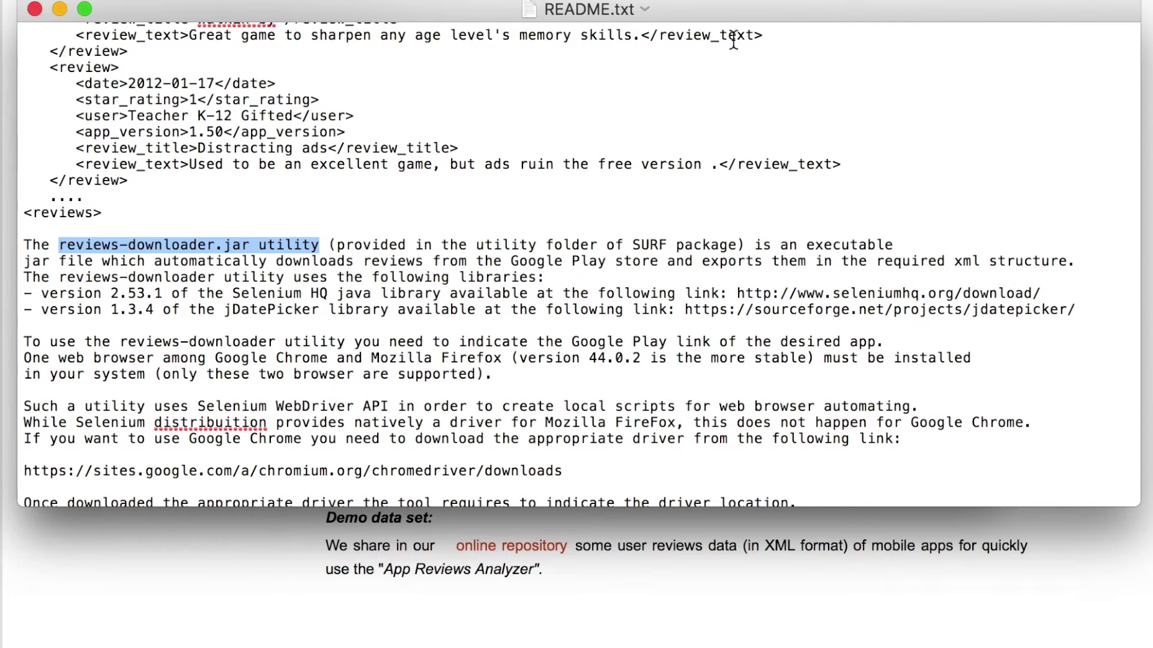
Switch to Finder and launch reviews-downloader.jar from SURF-Tool's utility folder.
{"action": "key", "text": "super+Tab"}
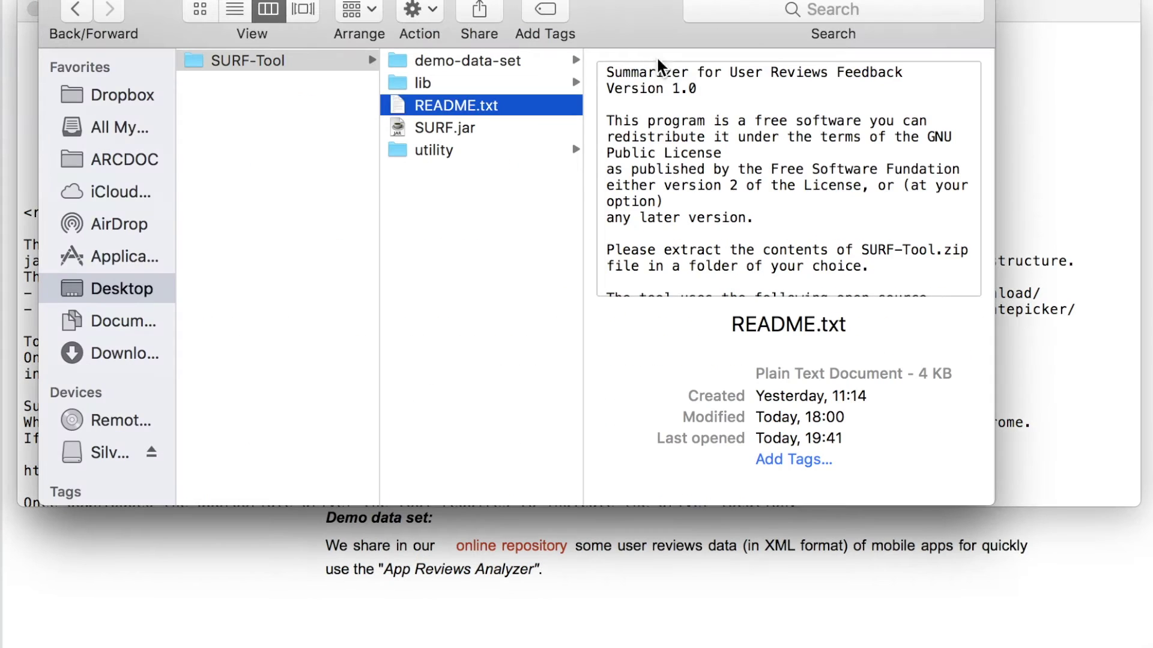
{"action": "left_click", "coordinate": [567, 150]}
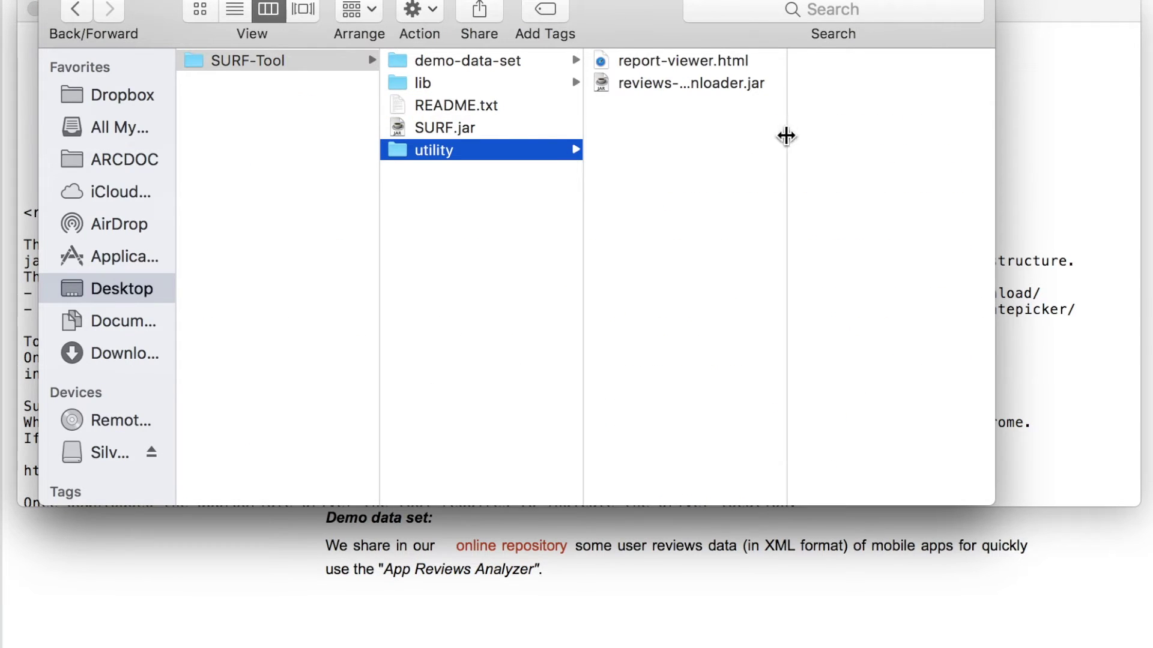
{"action": "left_click_drag", "start_coordinate": [786, 134], "coordinate": [799, 135]}
{"action": "right_click", "coordinate": [710, 80]}
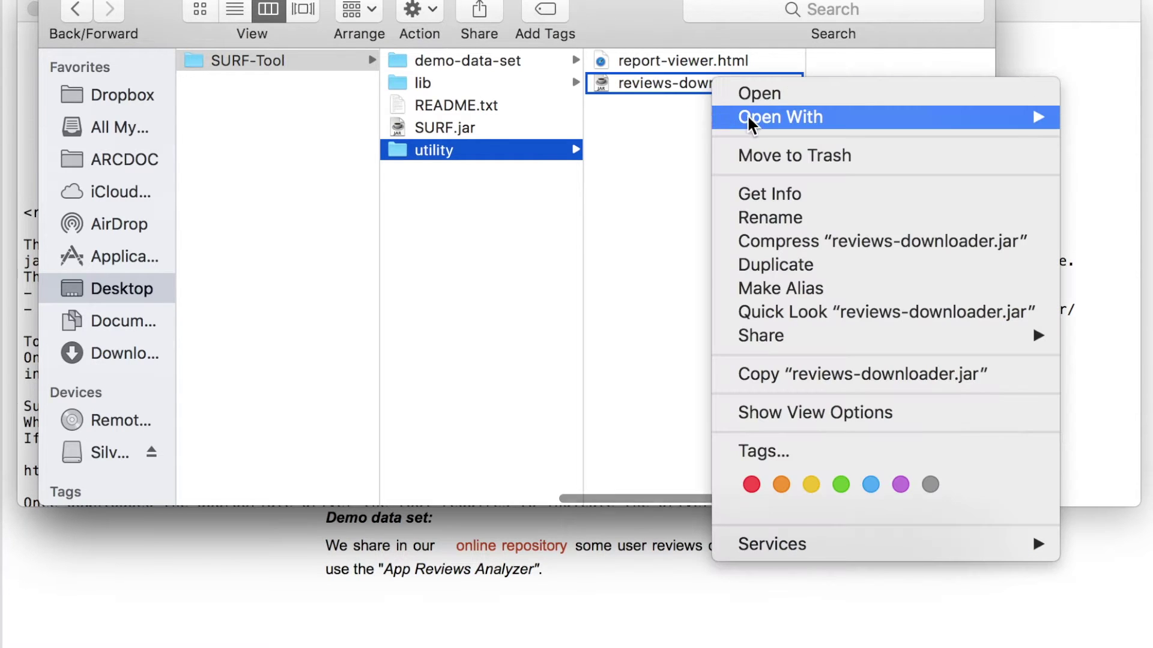
{"action": "mouse_move", "coordinate": [748, 116]}
{"action": "left_click", "coordinate": [669, 121]}
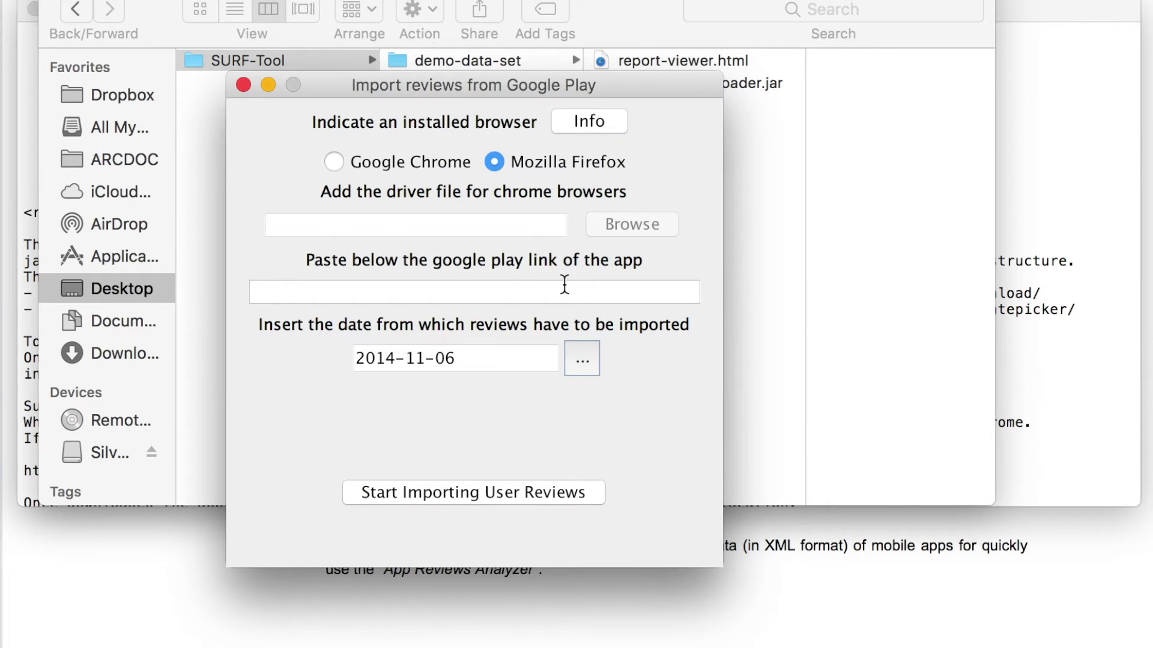
{"action": "left_click", "coordinate": [552, 294]}
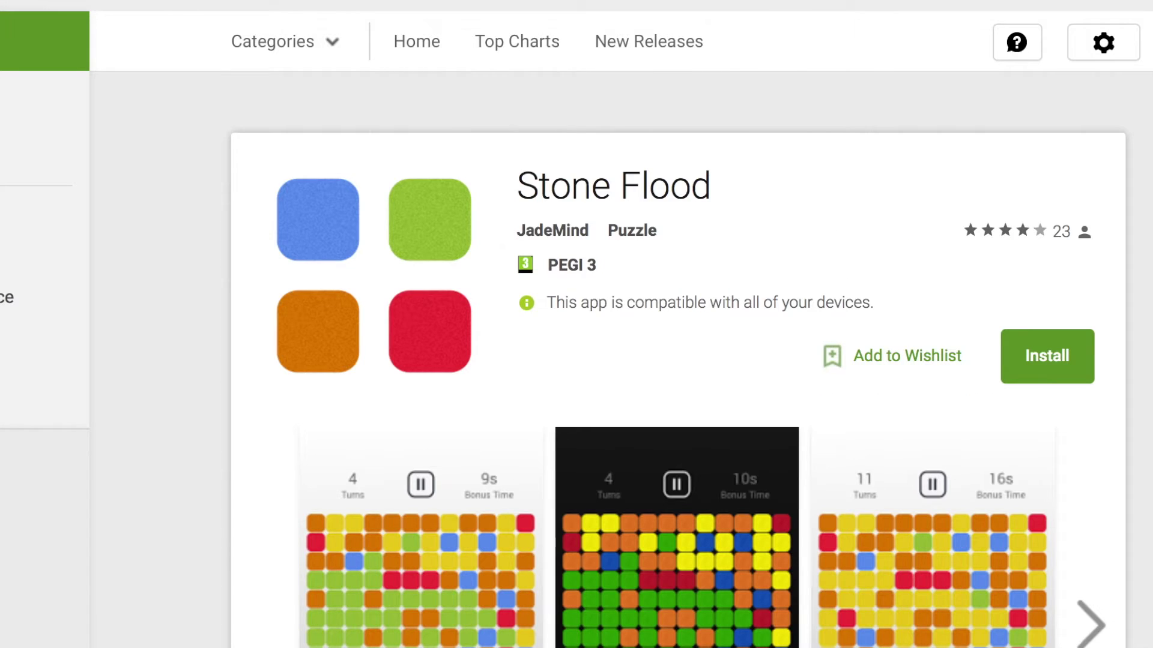
{"action": "key", "text": "super+l"}
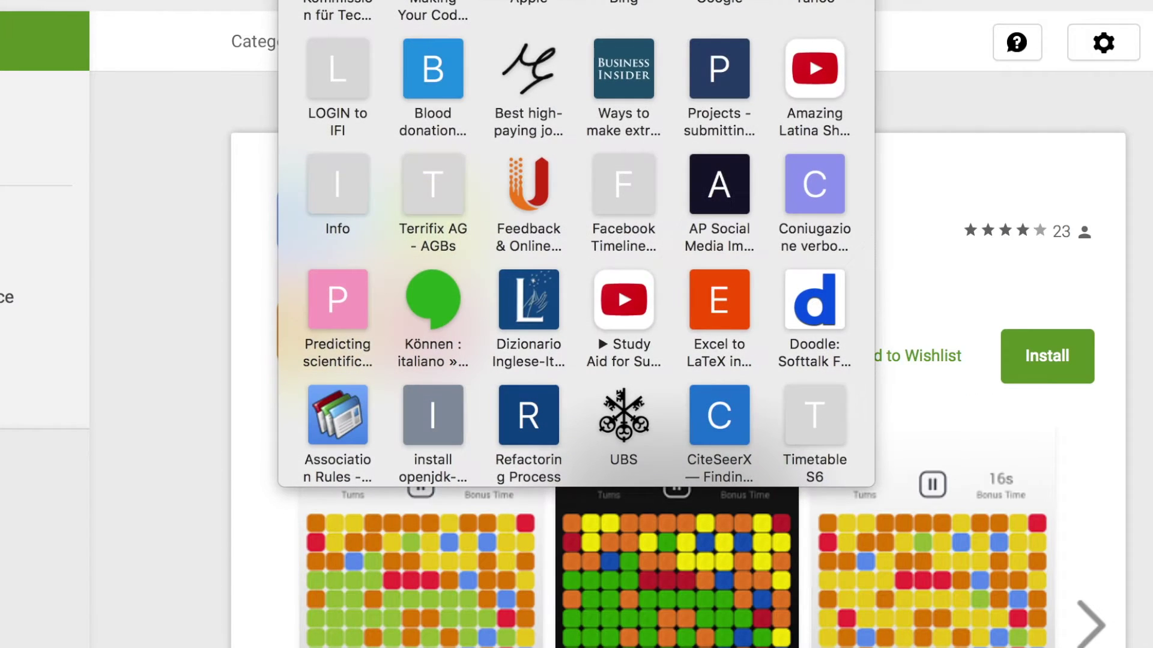
{"action": "left_click", "coordinate": [244, 316]}
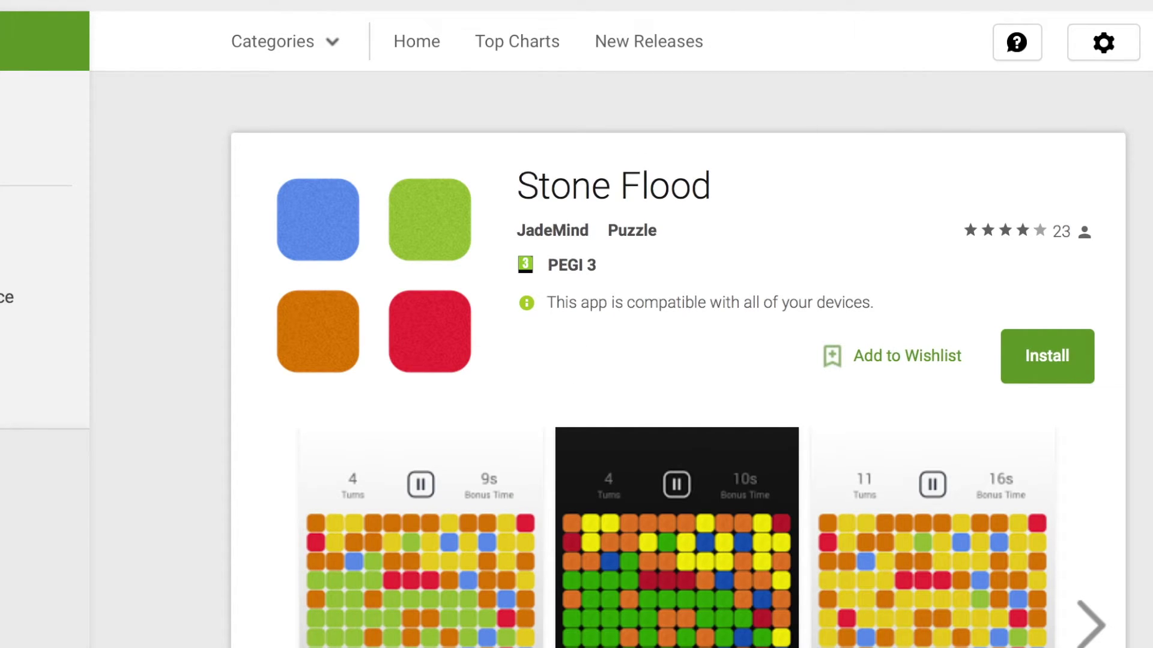
{"action": "type", "text": "https://play.google.com/store/apps/details?id=com.jademind.stoneflood&hl=en"}
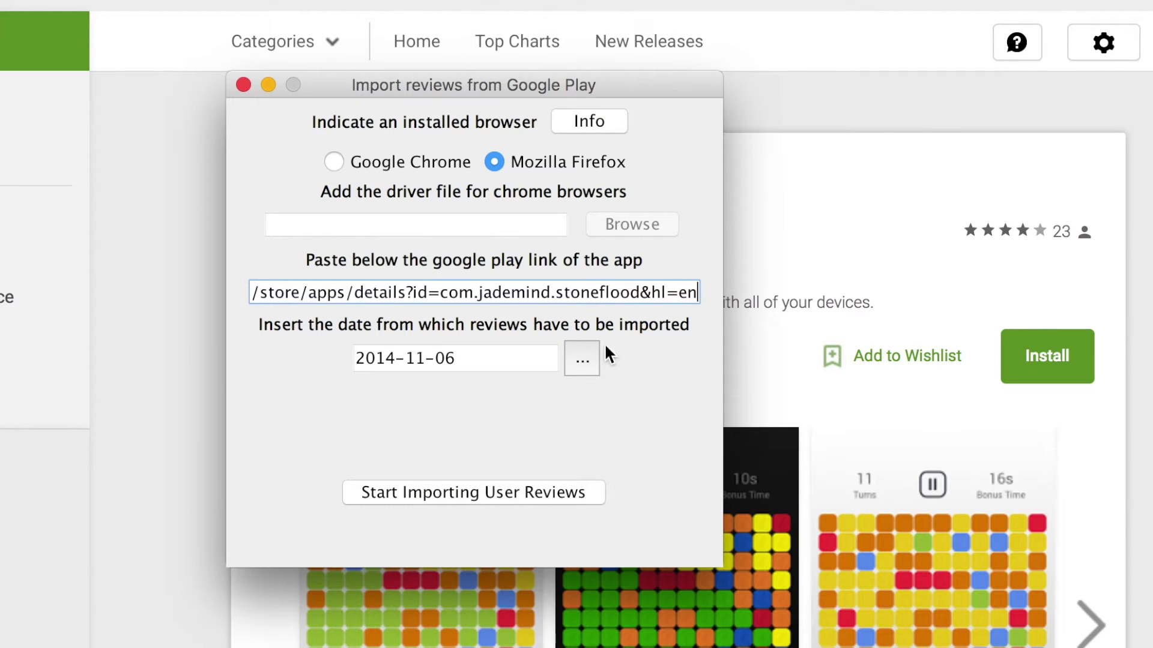
Set the date from which reviews are imported to September 1, 2014.
{"action": "left_click", "coordinate": [586, 362]}
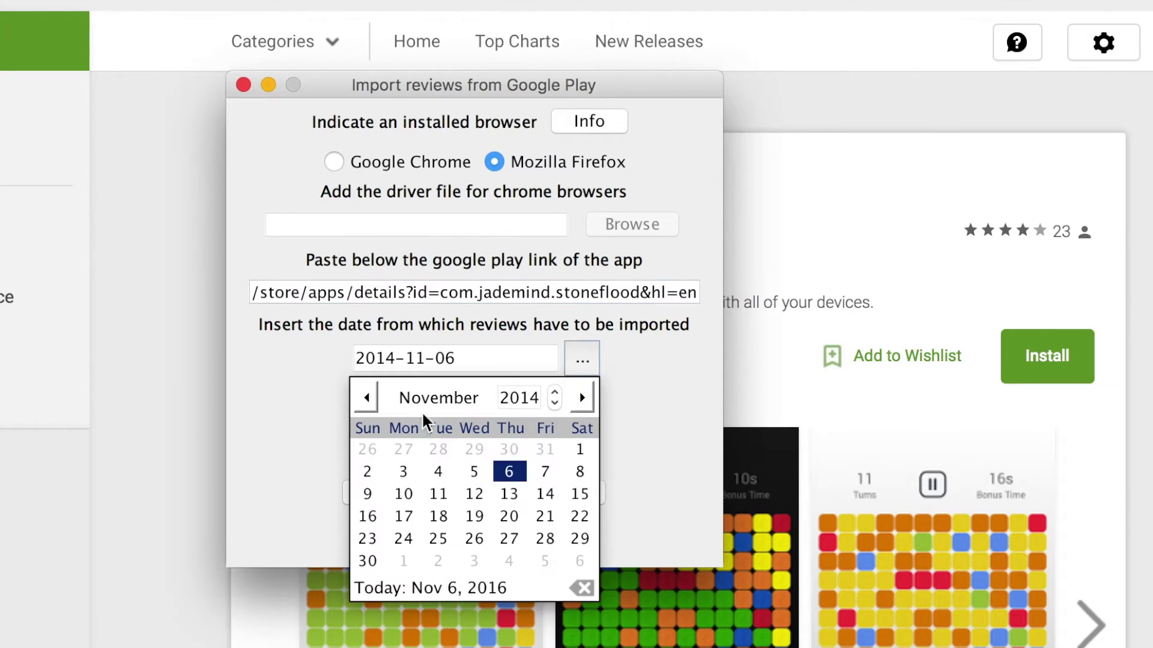
{"action": "left_click", "coordinate": [367, 398]}
{"action": "left_click", "coordinate": [366, 398]}
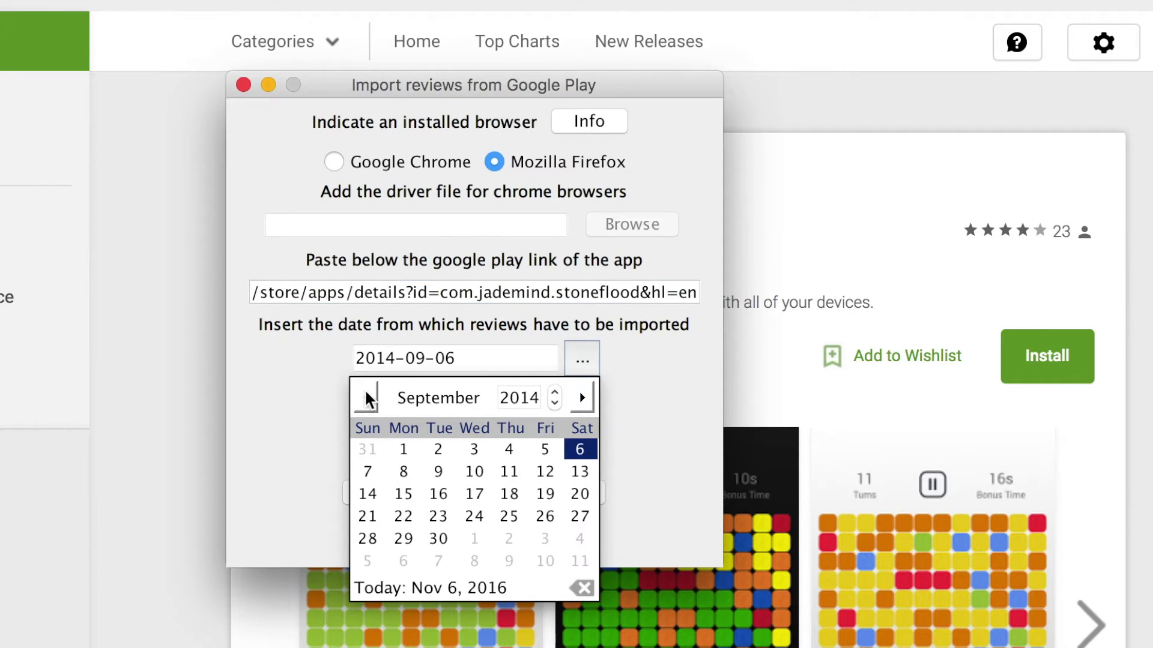
{"action": "left_click", "coordinate": [408, 449]}
Start importing the user reviews and save them to the Desktop as stone_flood_report.xml.
{"action": "left_click", "coordinate": [433, 489]}
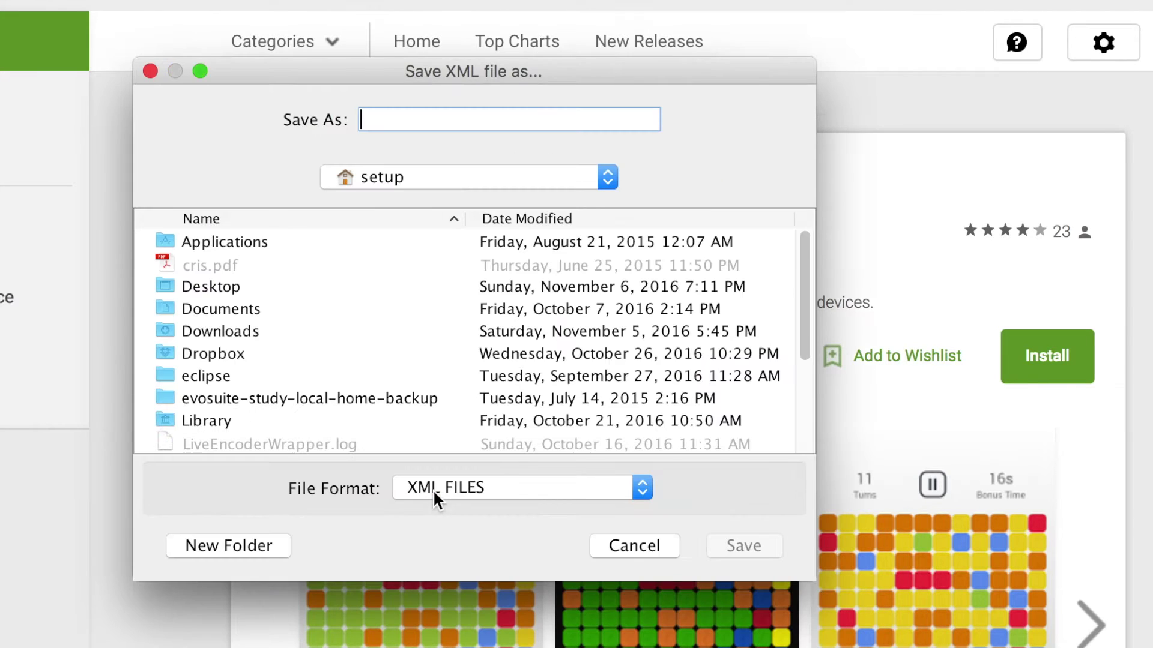
{"action": "left_click", "coordinate": [229, 285]}
{"action": "left_click", "coordinate": [454, 119]}
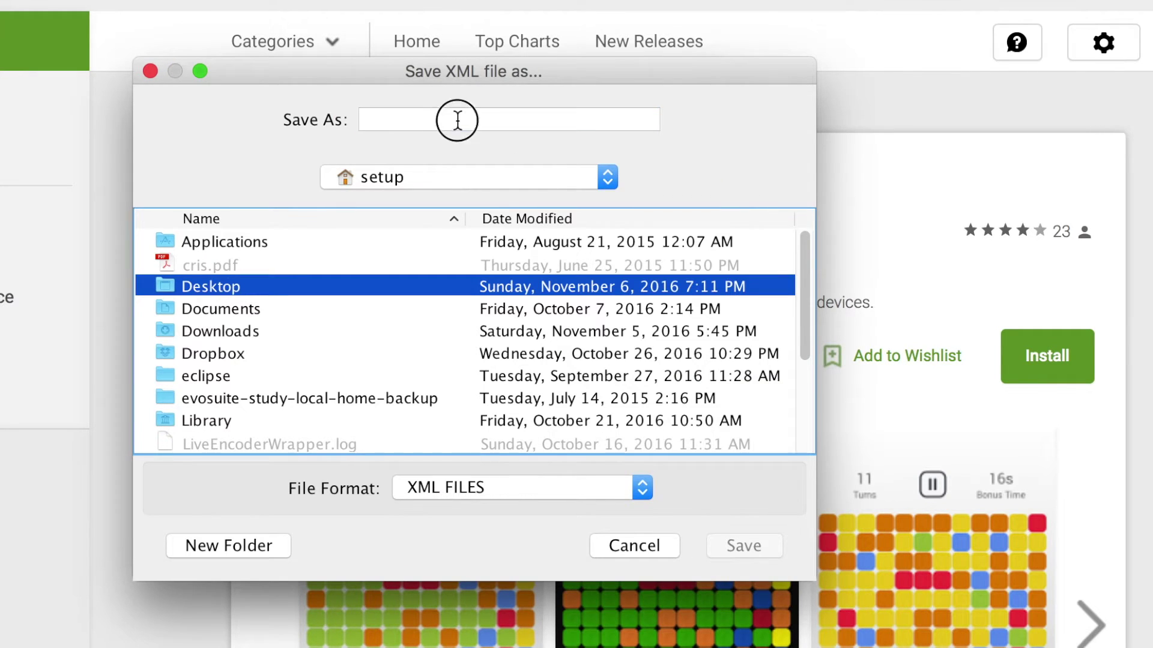
{"action": "type", "text": "stone"}
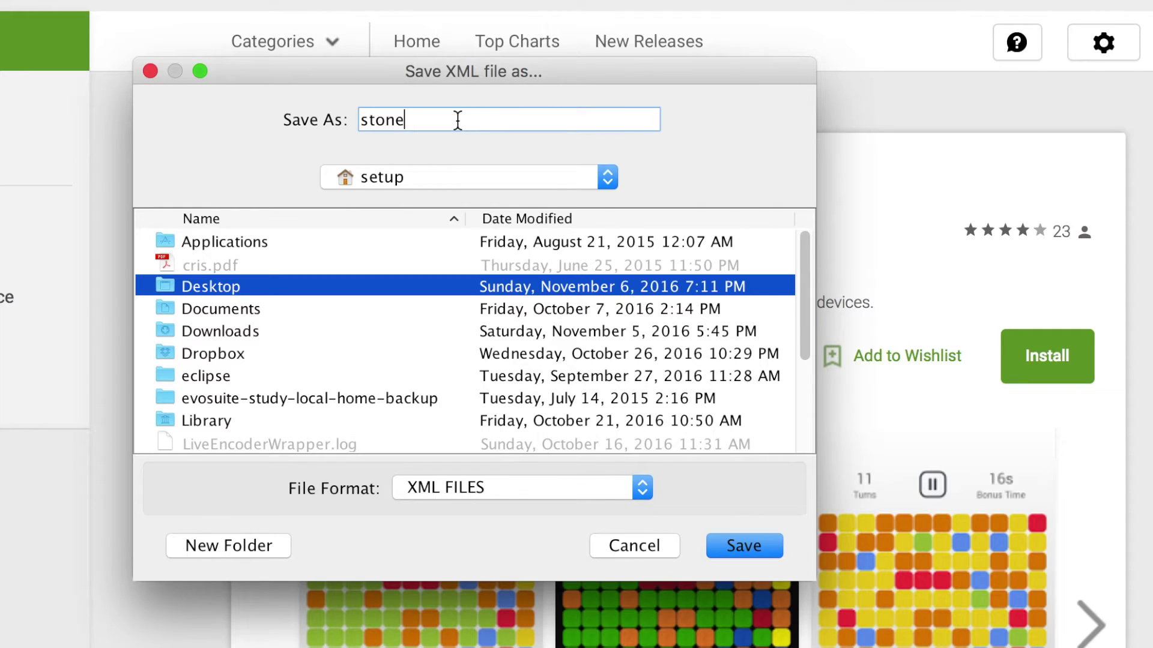
{"action": "type", "text": "_flood_report.xml"}
{"action": "key", "text": "Return"}
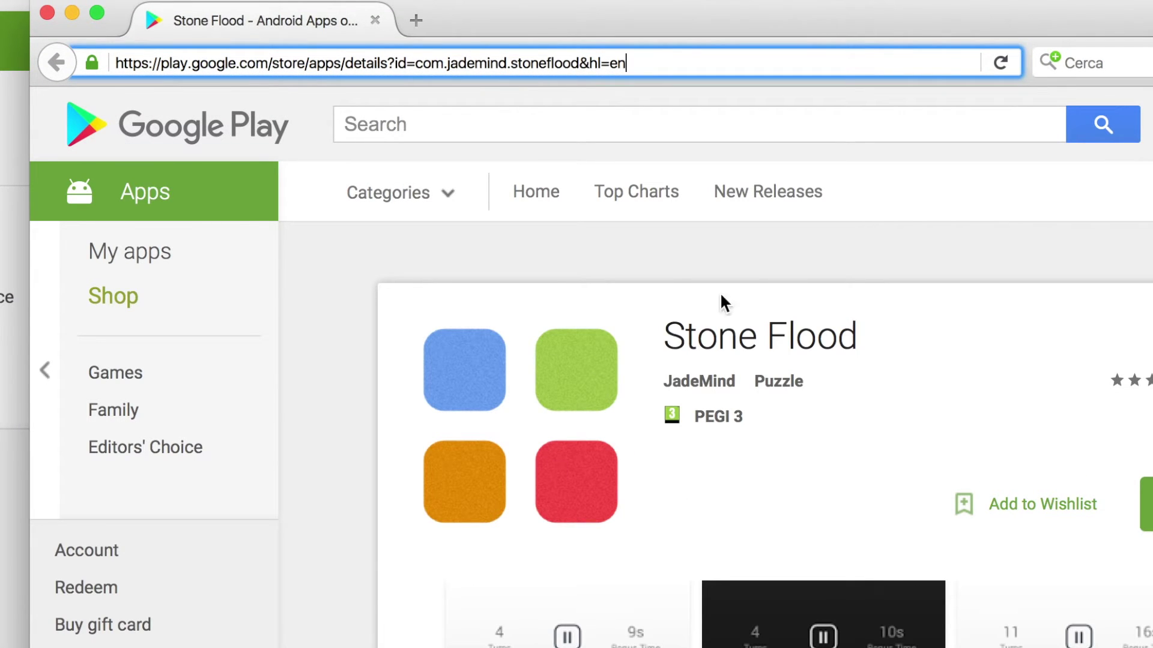
{"action": "scroll", "coordinate": [785, 466], "scroll_direction": "down", "scroll_amount": 10}
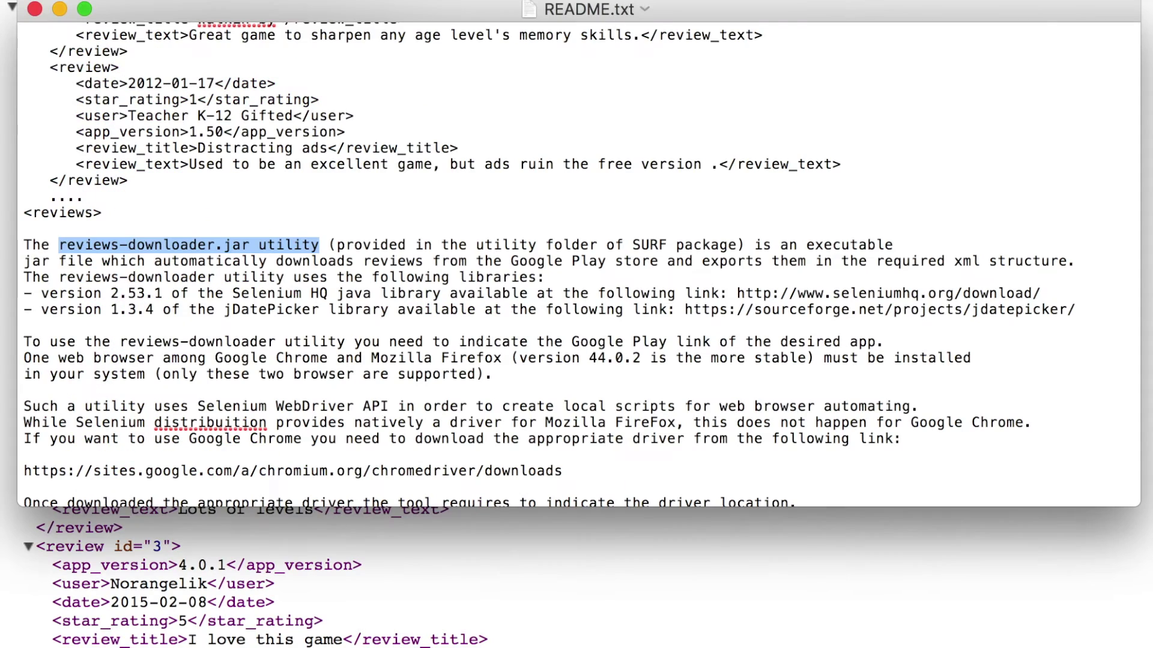
Find the command-line running examples in README.txt and highlight the java command for Unix/Linux/MacOS systems.
{"action": "scroll", "coordinate": [278, 264], "scroll_direction": "down", "scroll_amount": 5}
{"action": "scroll", "coordinate": [279, 265], "scroll_direction": "down", "scroll_amount": 7}
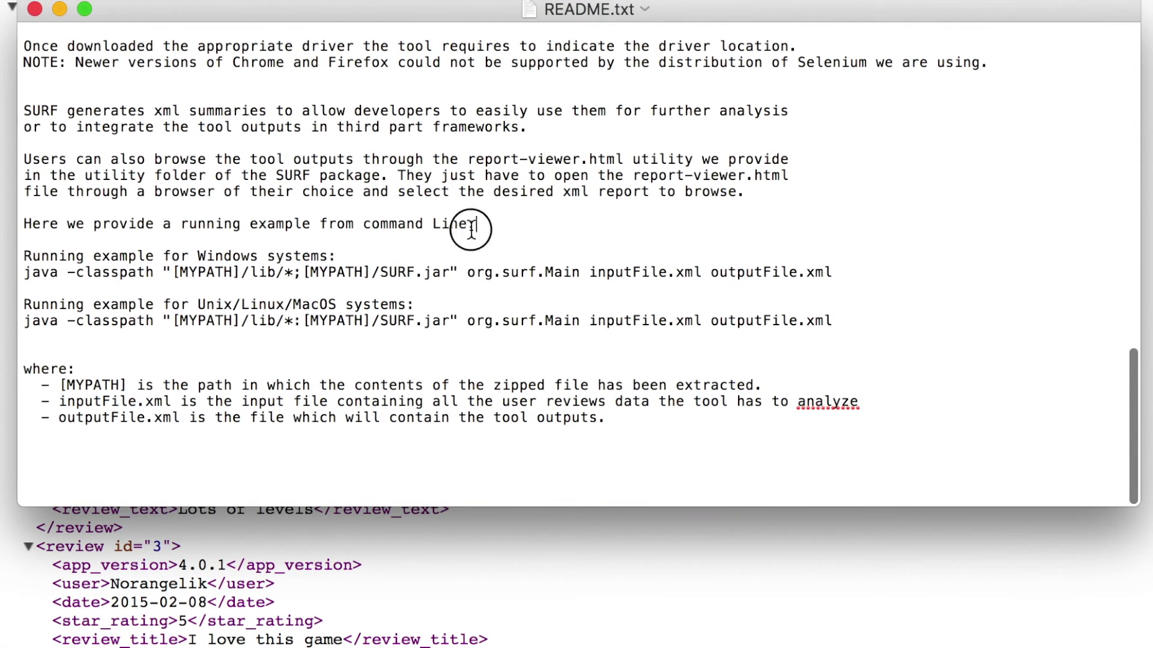
{"action": "left_click_drag", "start_coordinate": [476, 225], "coordinate": [22, 226]}
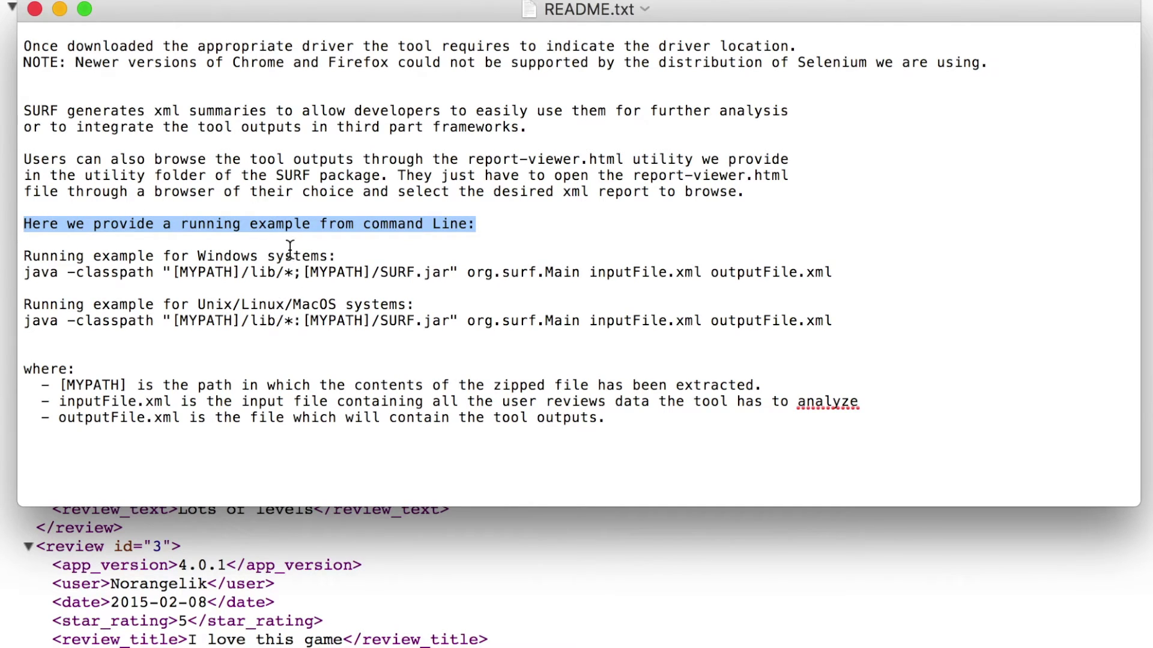
{"action": "left_click_drag", "start_coordinate": [24, 321], "coordinate": [30, 339]}
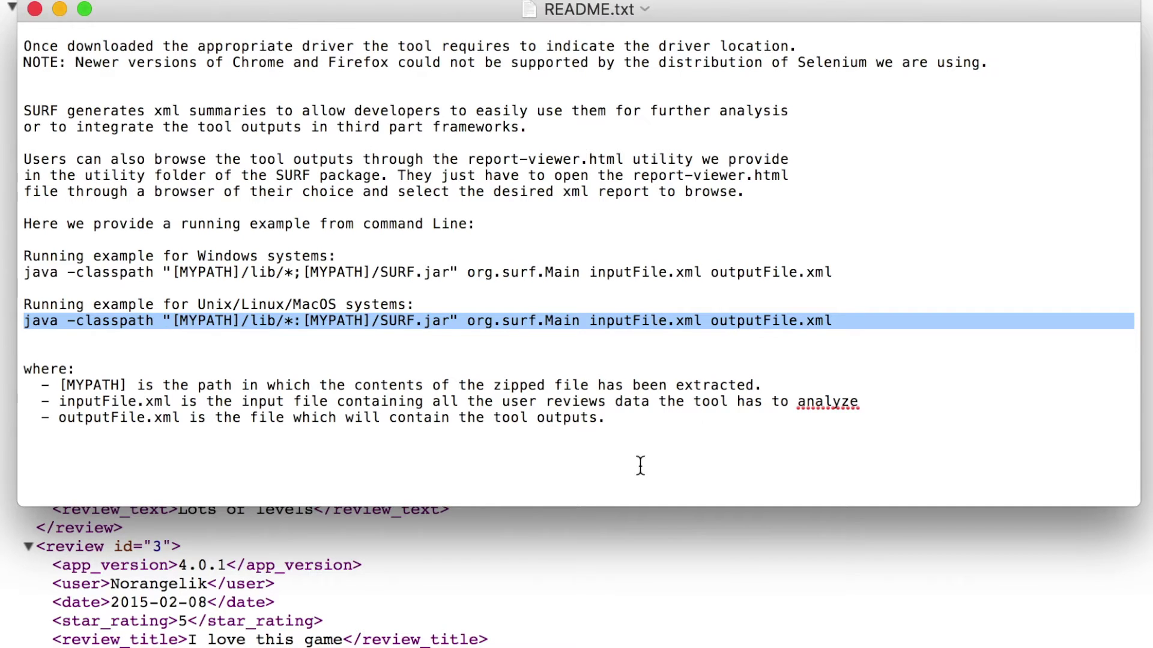
Switch to Terminal and run the prepared org.surf.Main command with stone_flood_report.xml as input and summary_stone_flood_report.xml as output.
{"action": "key", "text": "super+Tab"}
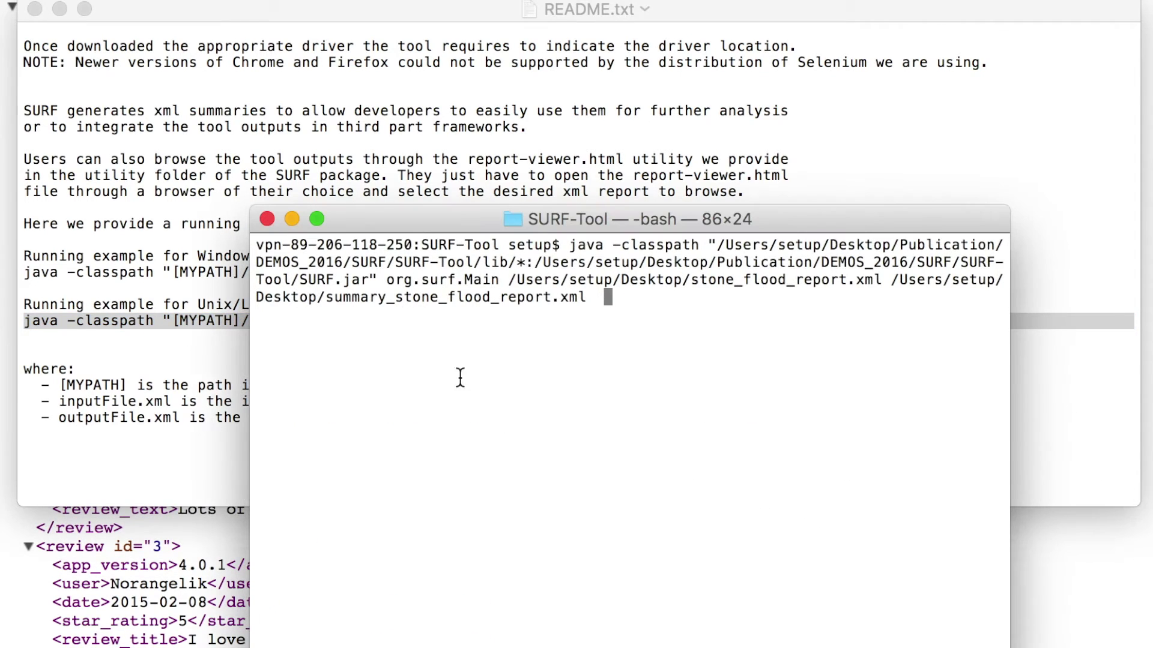
{"action": "left_click_drag", "start_coordinate": [880, 280], "coordinate": [690, 281]}
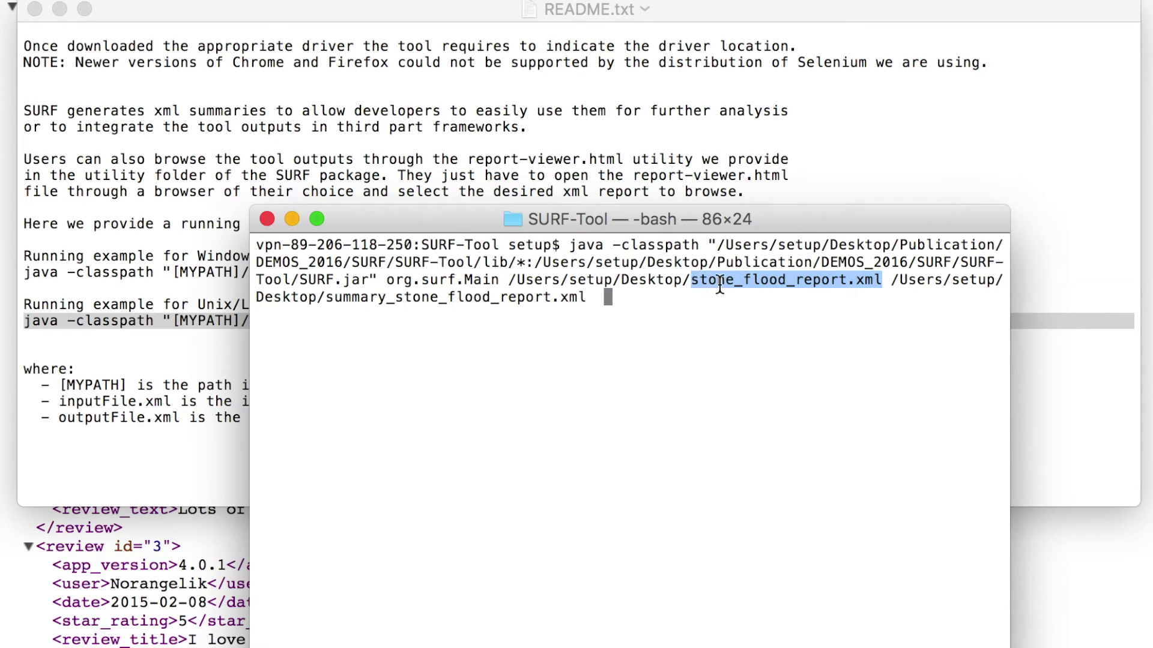
{"action": "left_click_drag", "start_coordinate": [329, 298], "coordinate": [588, 297]}
{"action": "key", "text": "Return"}
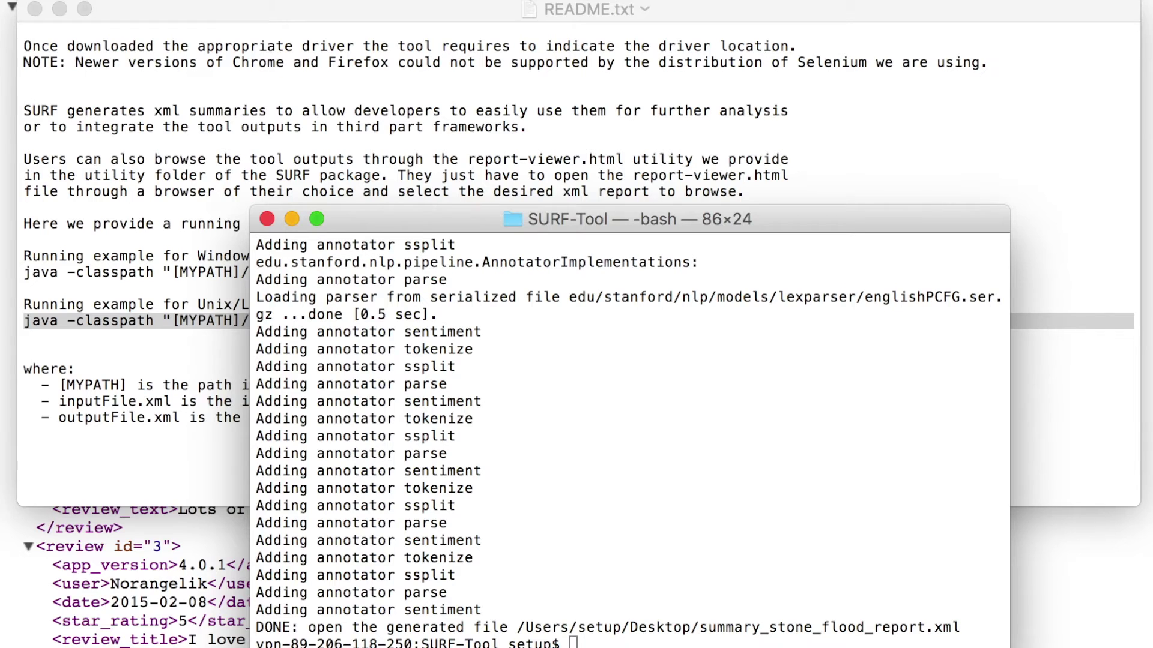
Open report-viewer.html from the utility folder in a browser and load summary_stone_flood_report.xml into it.
{"action": "key", "text": "super+Tab"}
{"action": "left_click", "coordinate": [681, 63]}
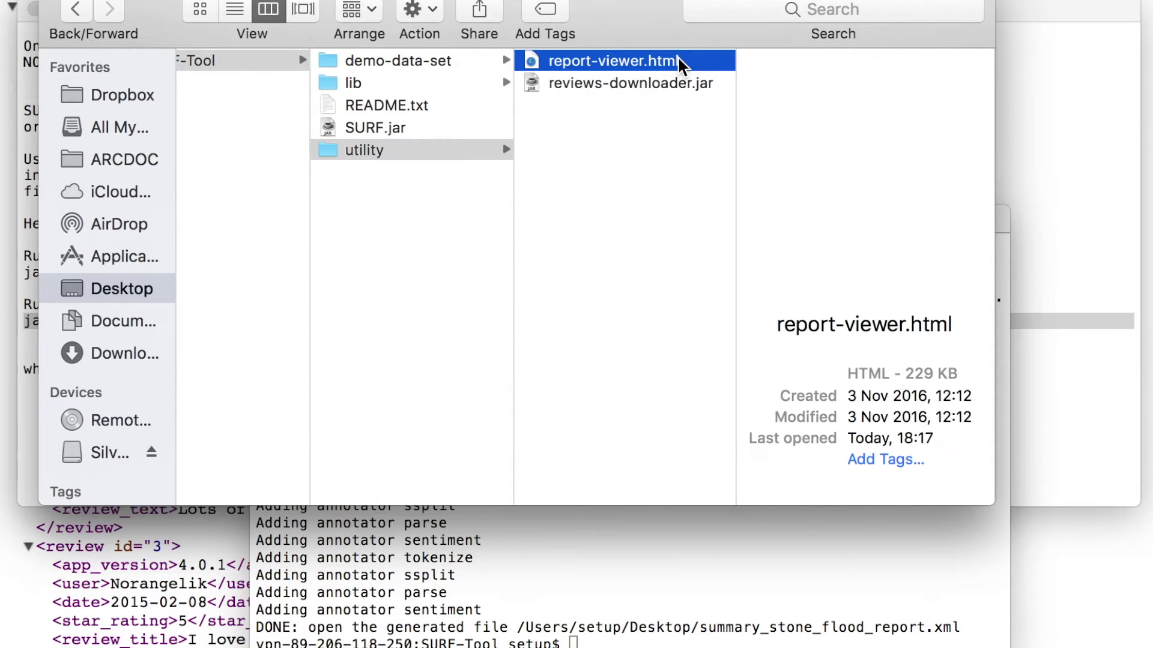
{"action": "right_click", "coordinate": [614, 60]}
{"action": "mouse_move", "coordinate": [680, 102]}
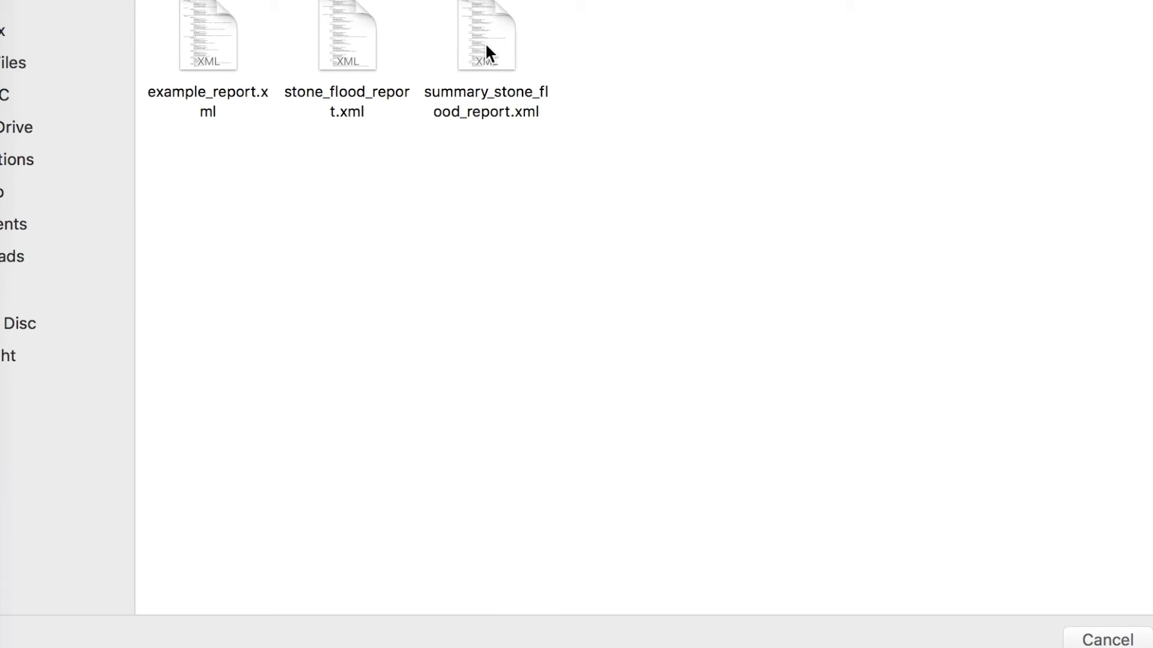
{"action": "double_click", "coordinate": [488, 46]}
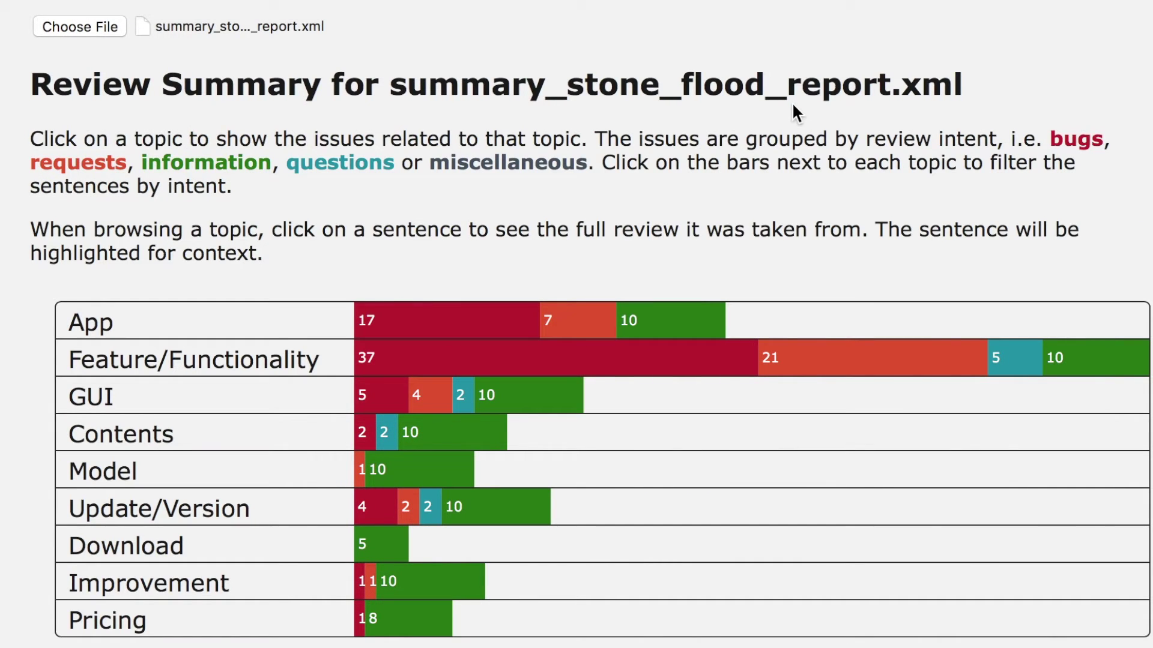
Examine the review summary's intent categories, the bars for each topic, and the topic definitions below the chart.
{"action": "left_click_drag", "start_coordinate": [1051, 139], "coordinate": [593, 164]}
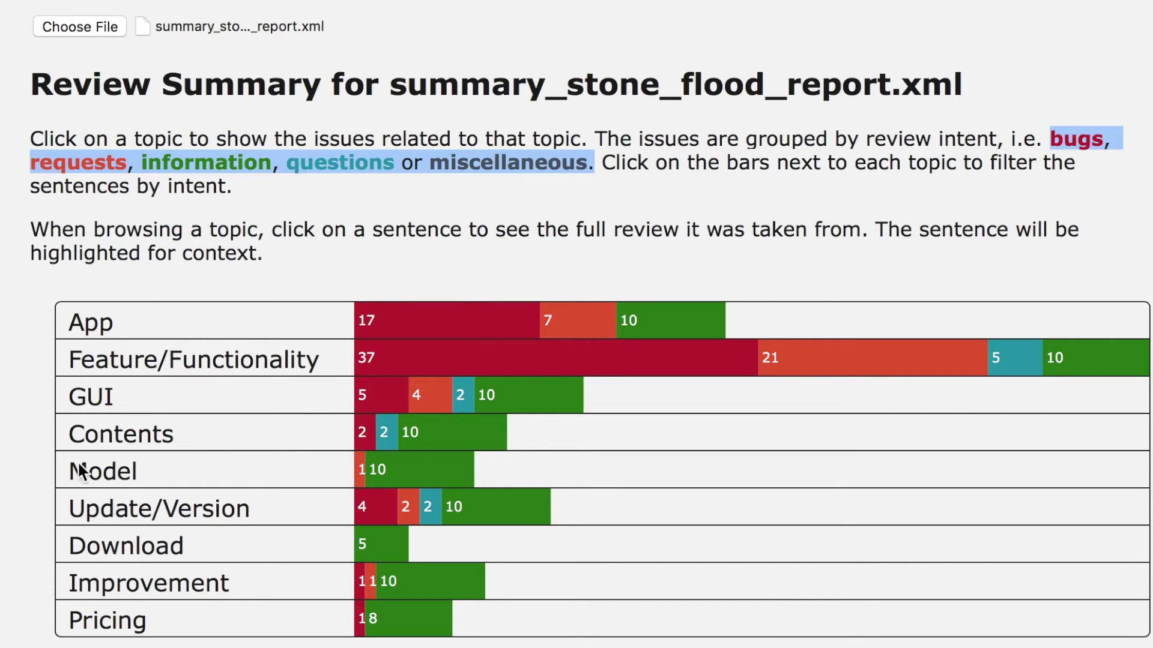
{"action": "scroll", "coordinate": [96, 329], "scroll_direction": "down", "scroll_amount": 3}
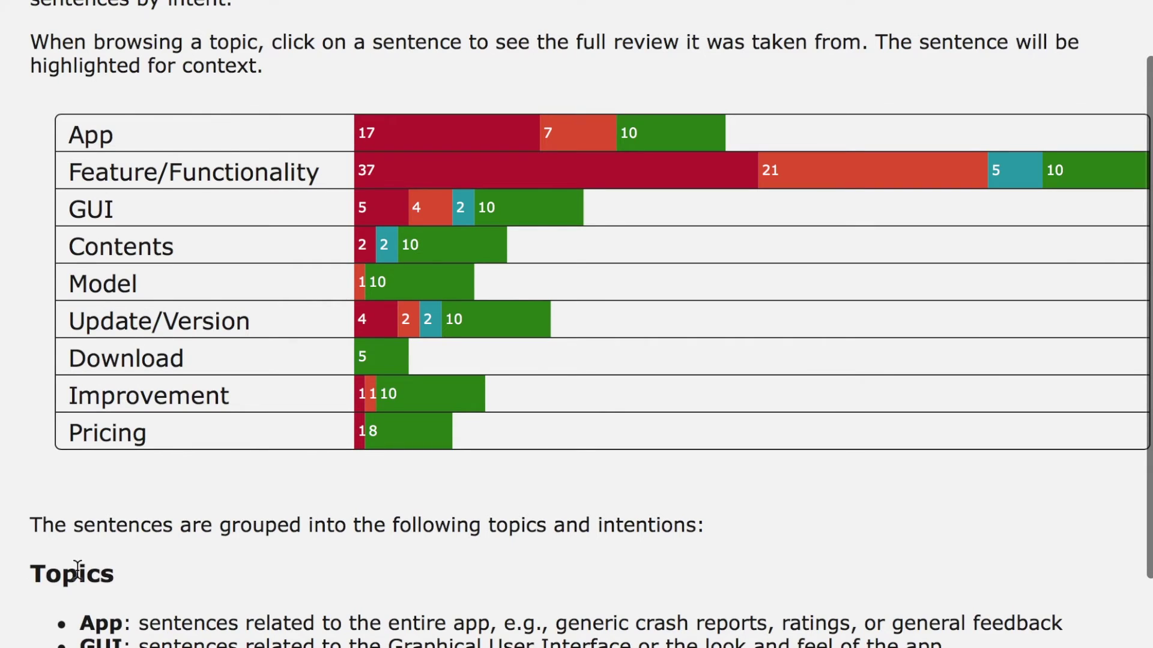
{"action": "scroll", "coordinate": [77, 568], "scroll_direction": "down", "scroll_amount": 5}
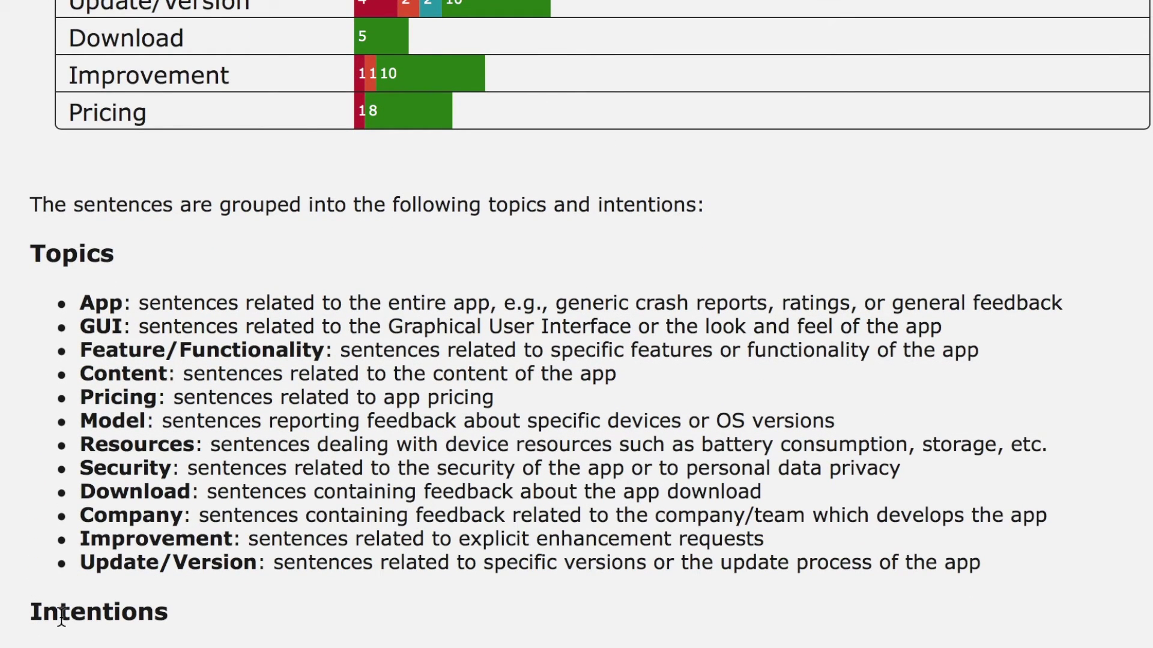
Show the App topic's bug sentences, open the full review containing "Fix these 2 things and its 5 stars", and highlight its text from "Second, there appears" onward.
{"action": "scroll", "coordinate": [60, 617], "scroll_direction": "up", "scroll_amount": 8}
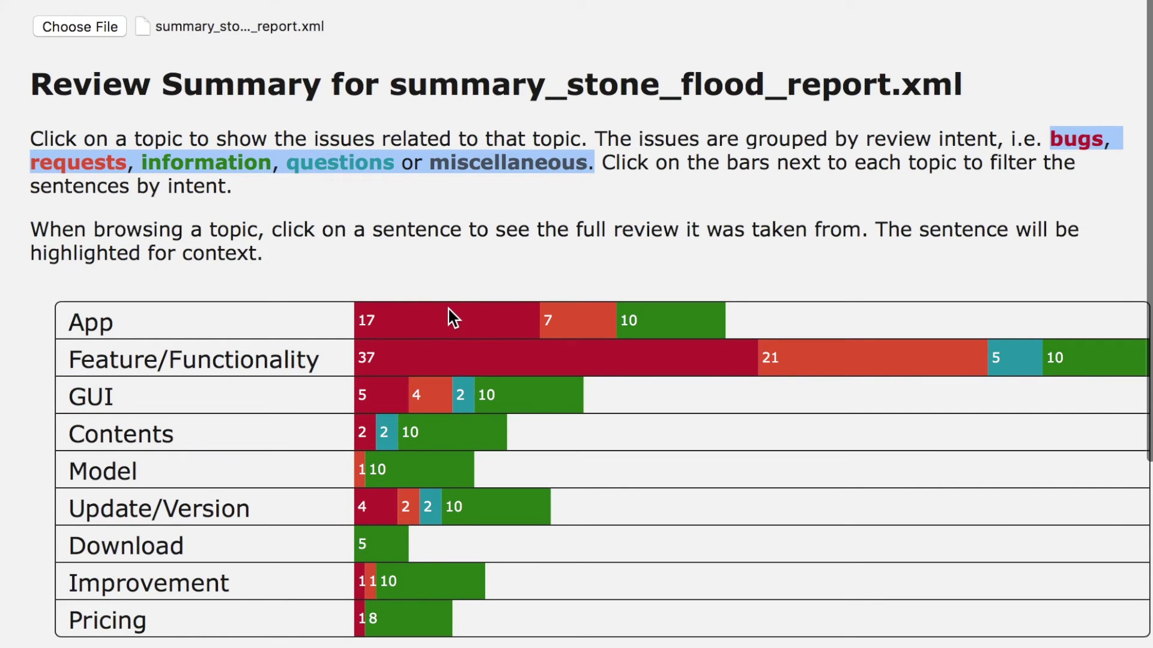
{"action": "left_click", "coordinate": [445, 319]}
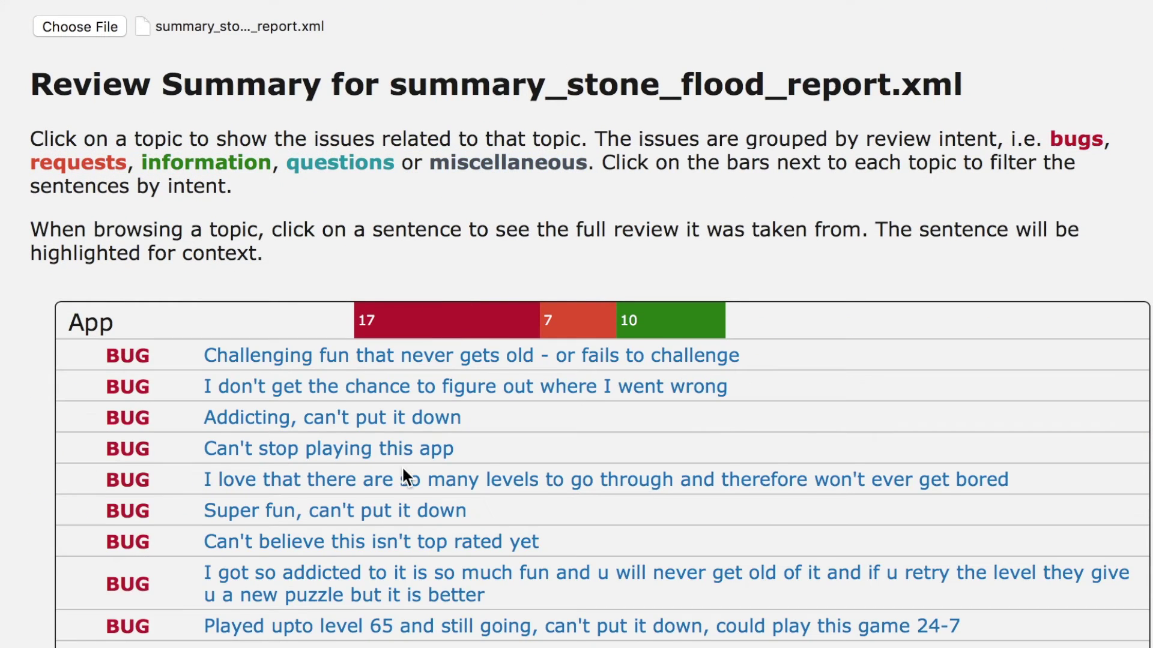
{"action": "scroll", "coordinate": [403, 474], "scroll_direction": "down", "scroll_amount": 3}
{"action": "left_click", "coordinate": [372, 552]}
{"action": "scroll", "coordinate": [370, 550], "scroll_direction": "down", "scroll_amount": 3}
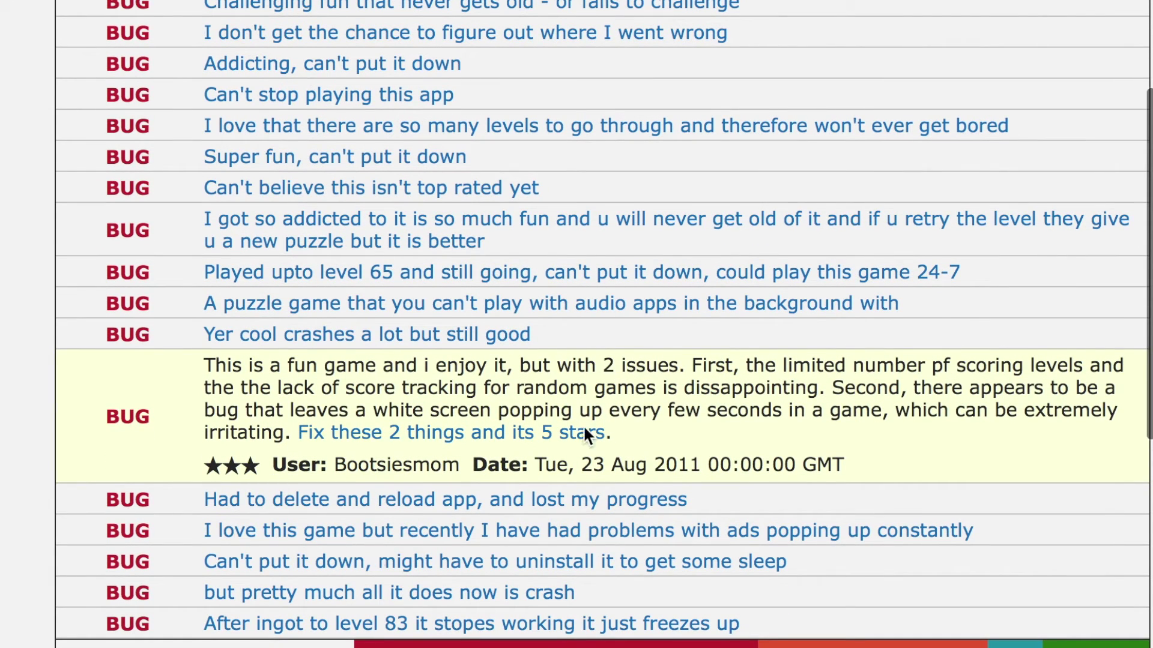
{"action": "left_click_drag", "start_coordinate": [833, 388], "coordinate": [818, 427]}
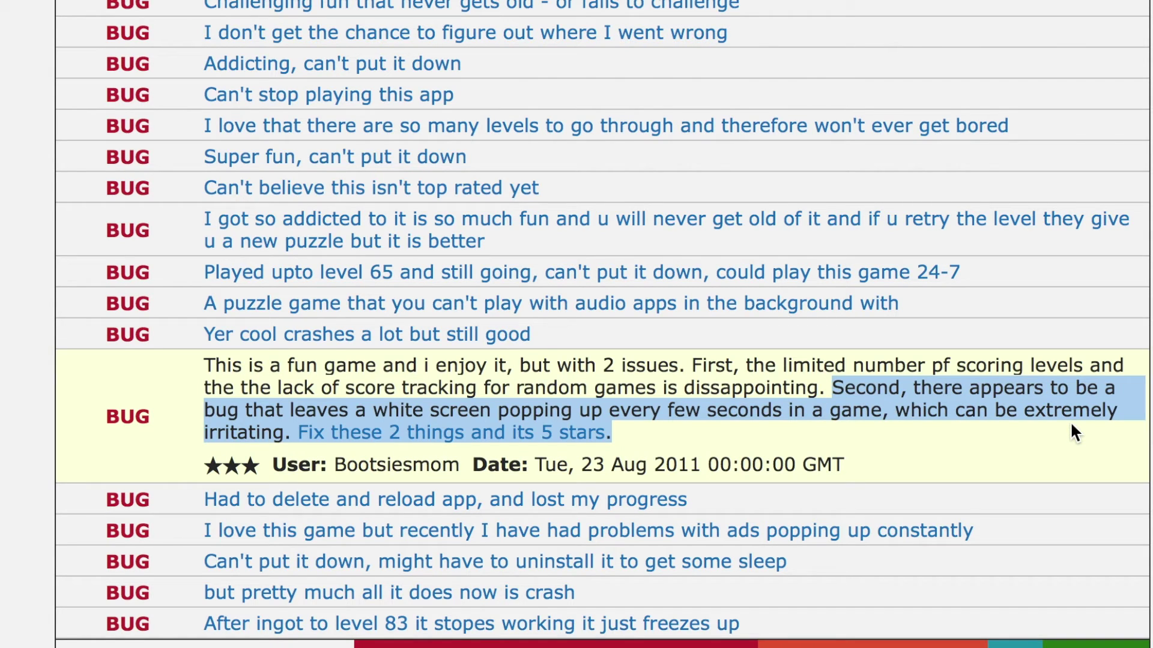
Filter the App topic to information sentences, read the full reviews behind several, including "A great way to spend free time", and collapse the topic.
{"action": "scroll", "coordinate": [1071, 427], "scroll_direction": "up", "scroll_amount": 4}
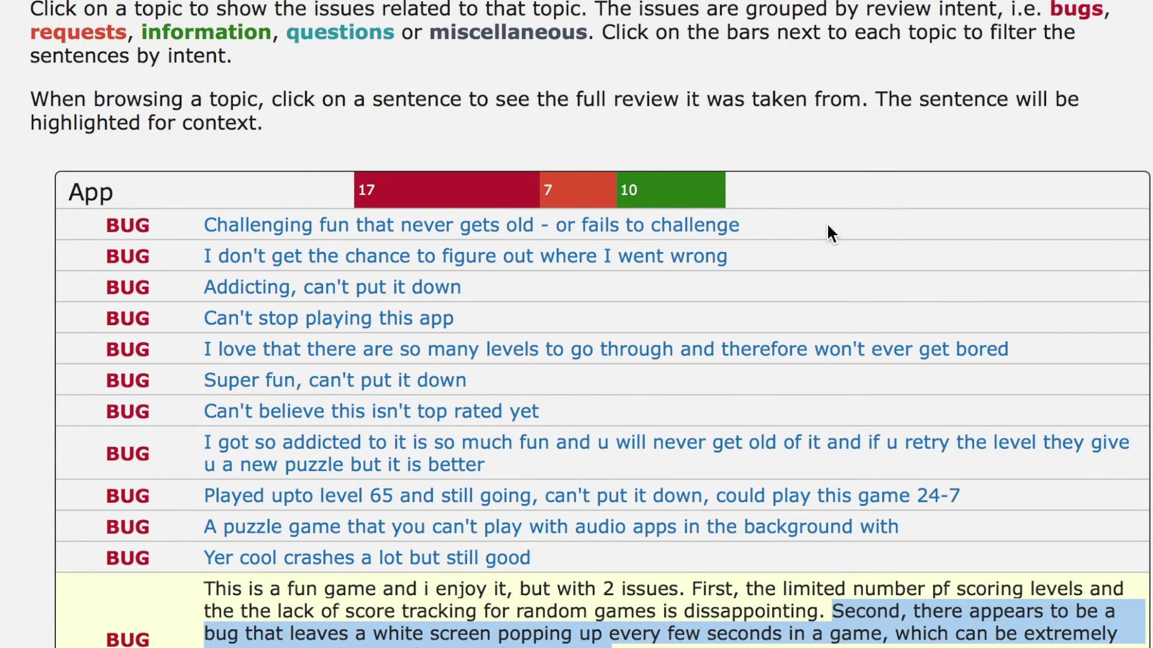
{"action": "left_click", "coordinate": [674, 187]}
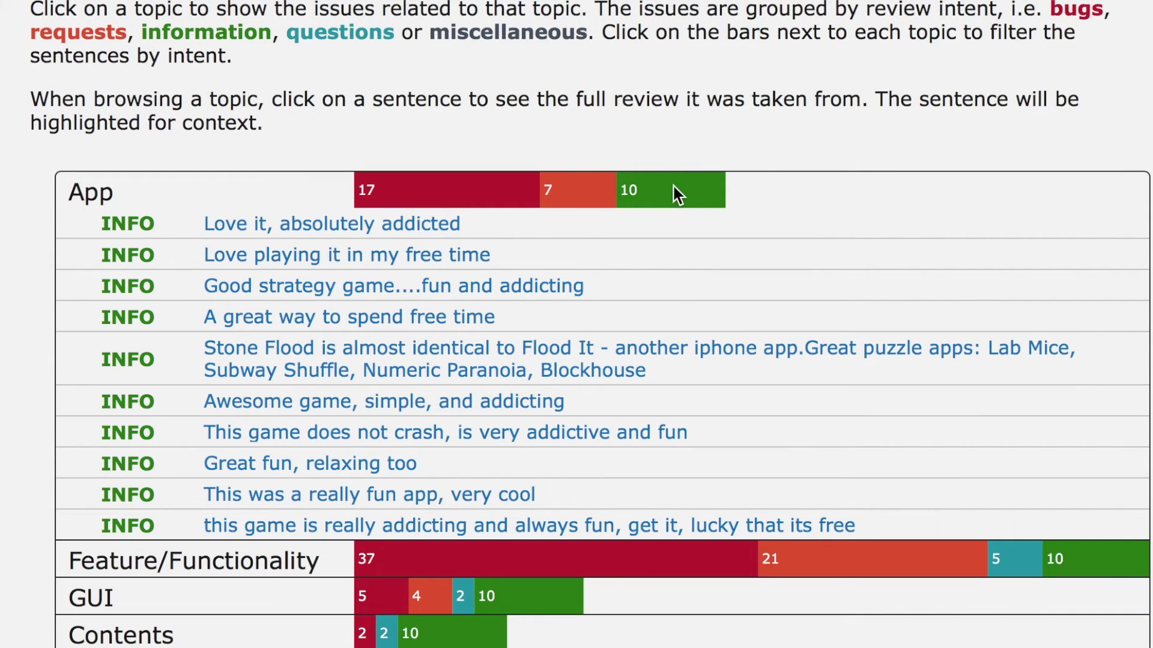
{"action": "left_click", "coordinate": [431, 225]}
{"action": "left_click", "coordinate": [416, 291]}
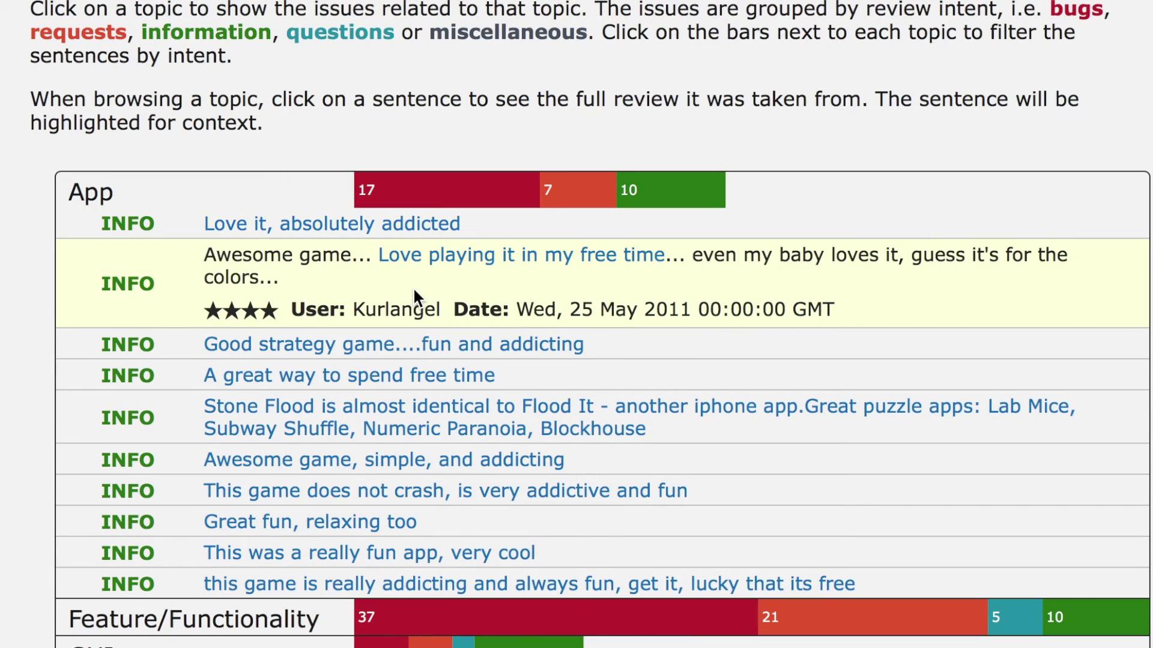
{"action": "left_click", "coordinate": [380, 377]}
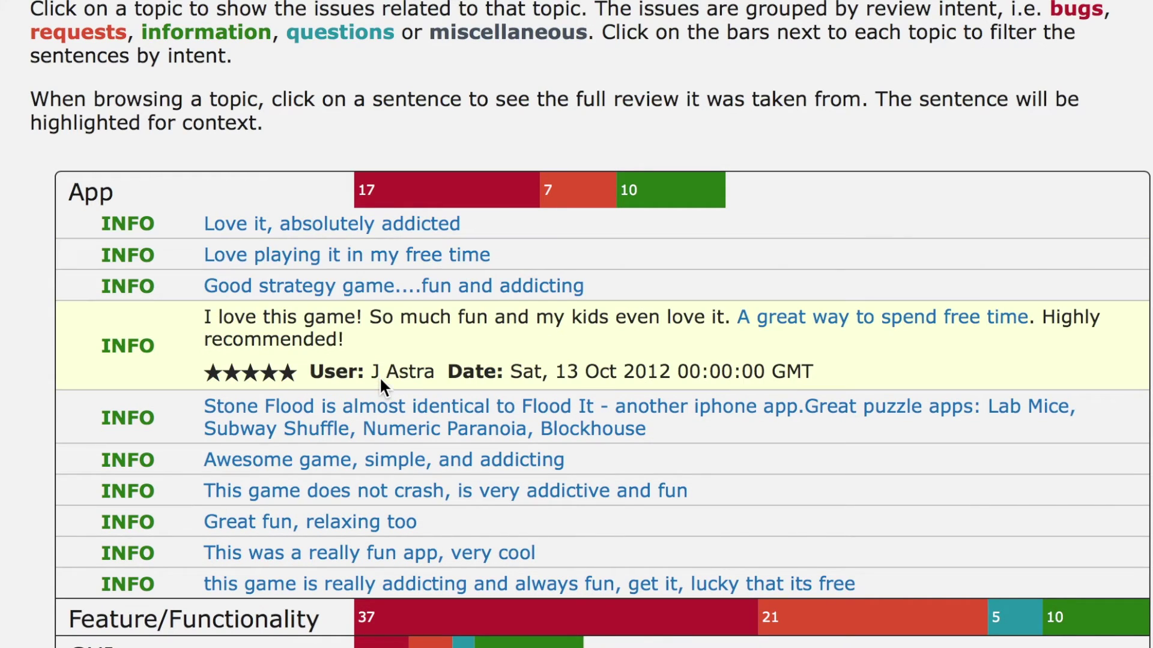
{"action": "left_click", "coordinate": [229, 191]}
{"action": "left_click", "coordinate": [229, 189]}
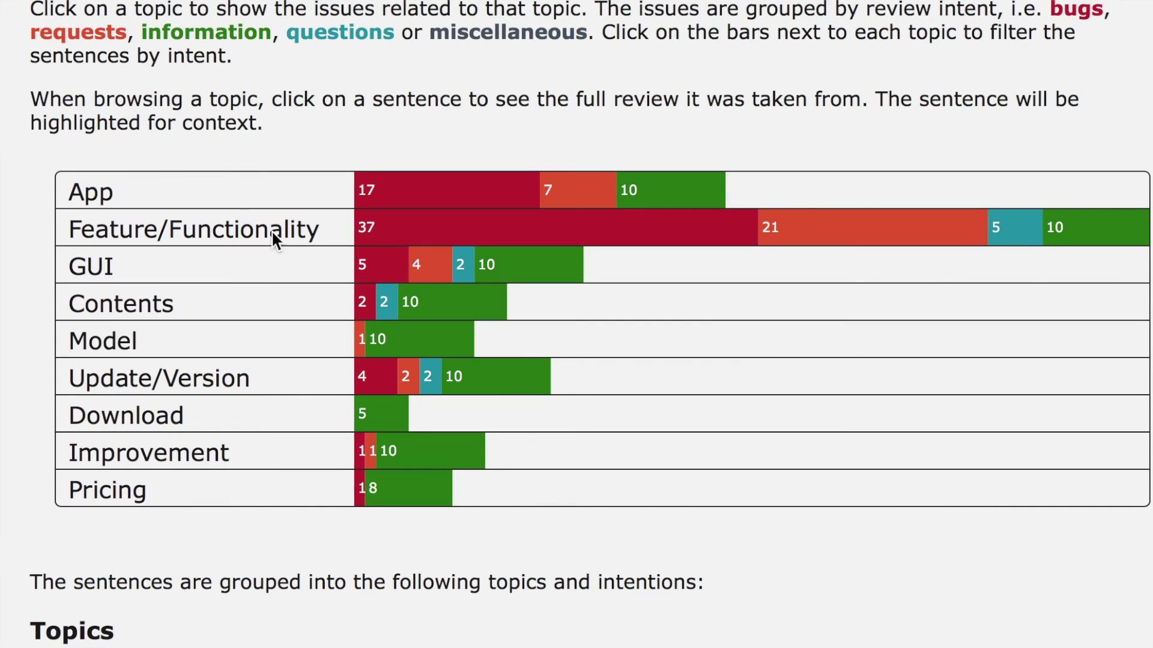
Filter Feature/Functionality to requests, read the full review suggesting a scoreboard and repeatable games, and collapse the topic.
{"action": "left_click", "coordinate": [834, 234]}
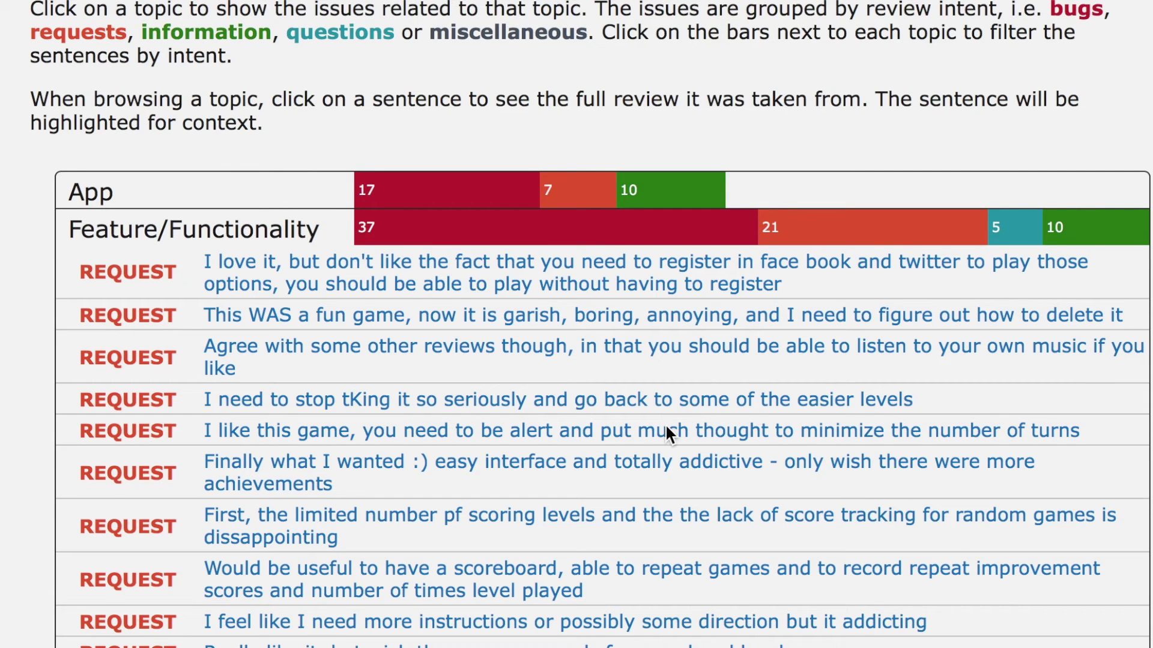
{"action": "scroll", "coordinate": [665, 424], "scroll_direction": "down", "scroll_amount": 3}
{"action": "left_click", "coordinate": [594, 473]}
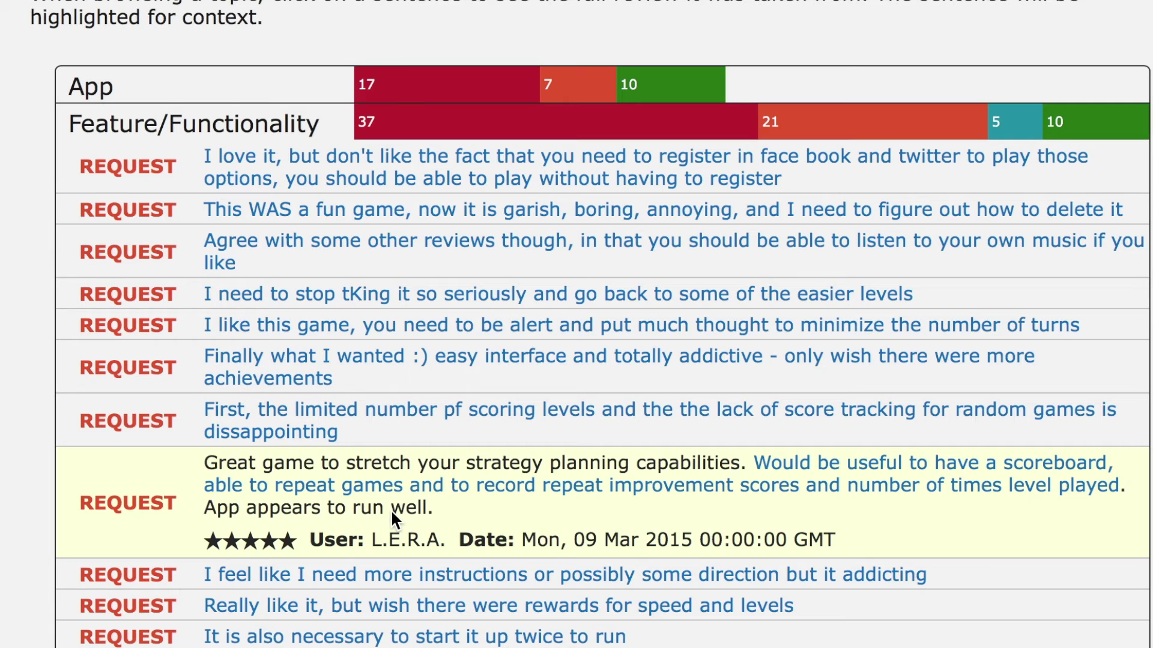
{"action": "left_click", "coordinate": [305, 128]}
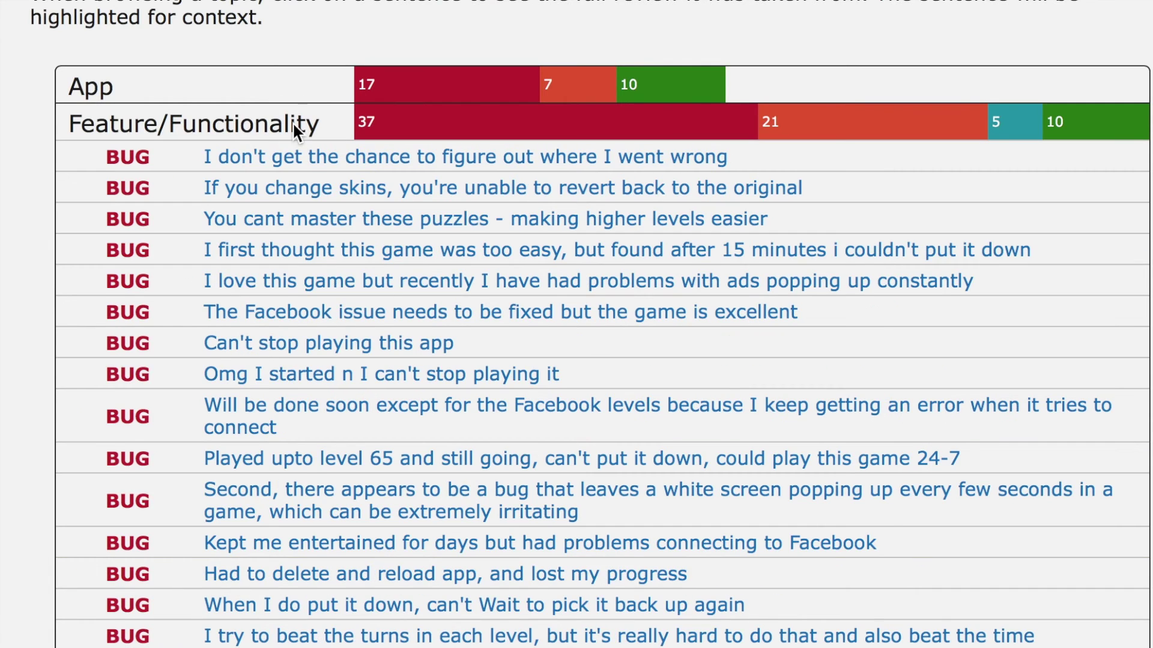
{"action": "left_click", "coordinate": [293, 121]}
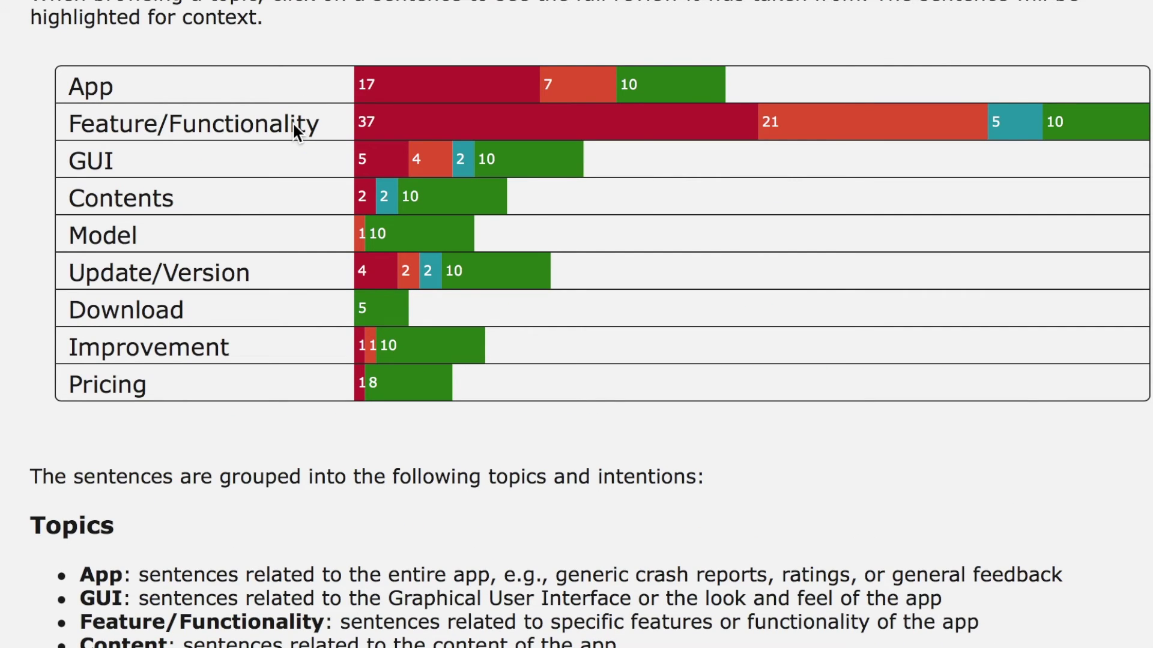
Filter the Model topic to requests, read the full review about missing iPhone 5 optimisation, and collapse the topic.
{"action": "left_click", "coordinate": [362, 235]}
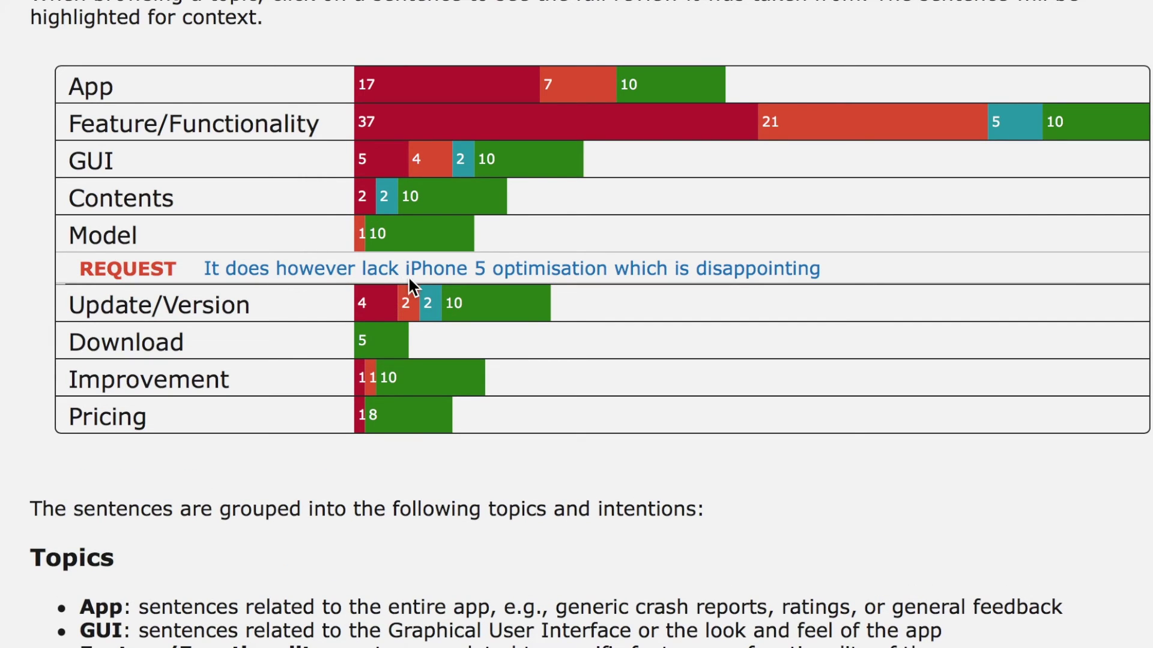
{"action": "left_click", "coordinate": [709, 273]}
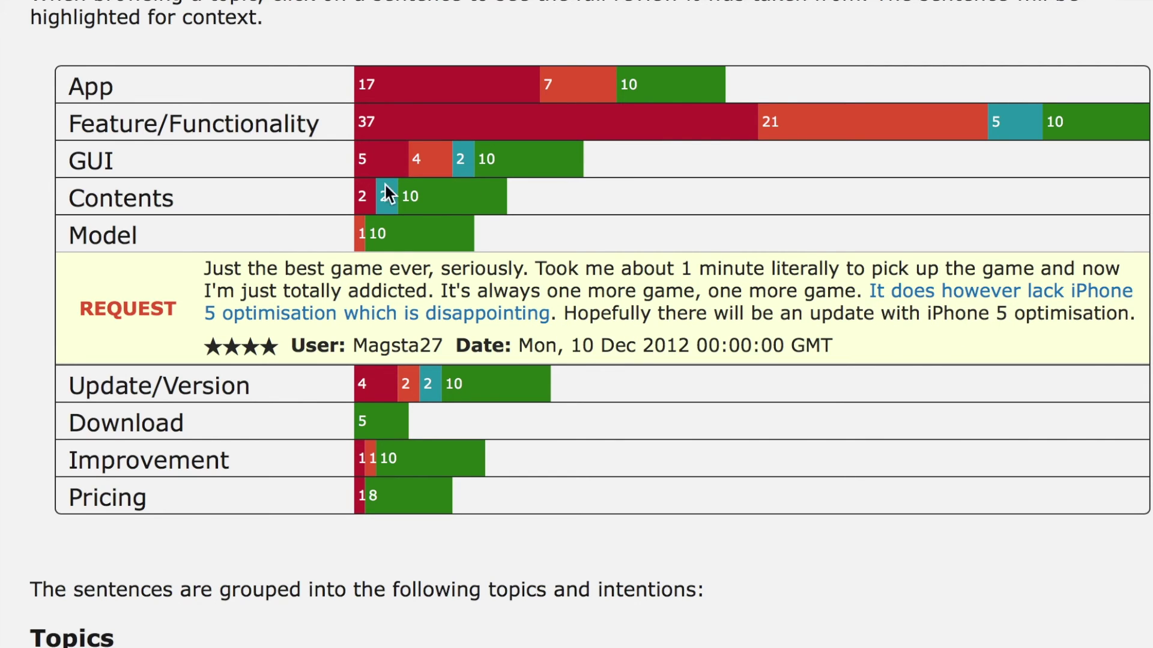
{"action": "left_click", "coordinate": [327, 233]}
{"action": "left_click", "coordinate": [327, 233]}
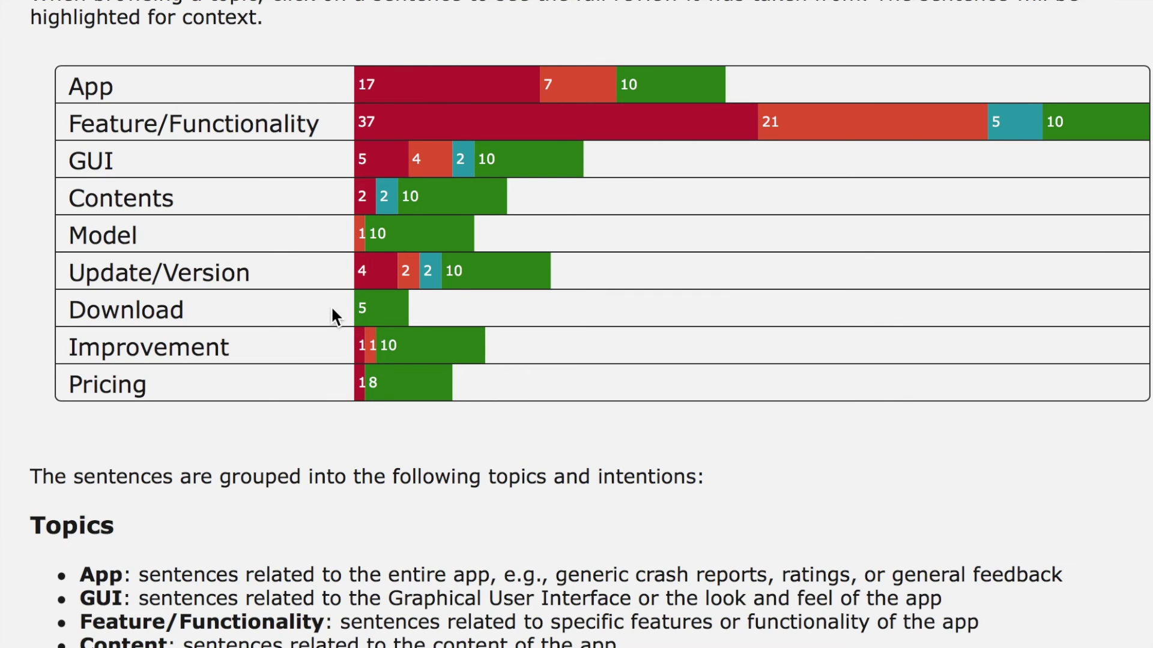
Show the Download topic's information sentences, read the full review behind "I just downloaded the new update", and collapse the topic.
{"action": "left_click", "coordinate": [375, 311]}
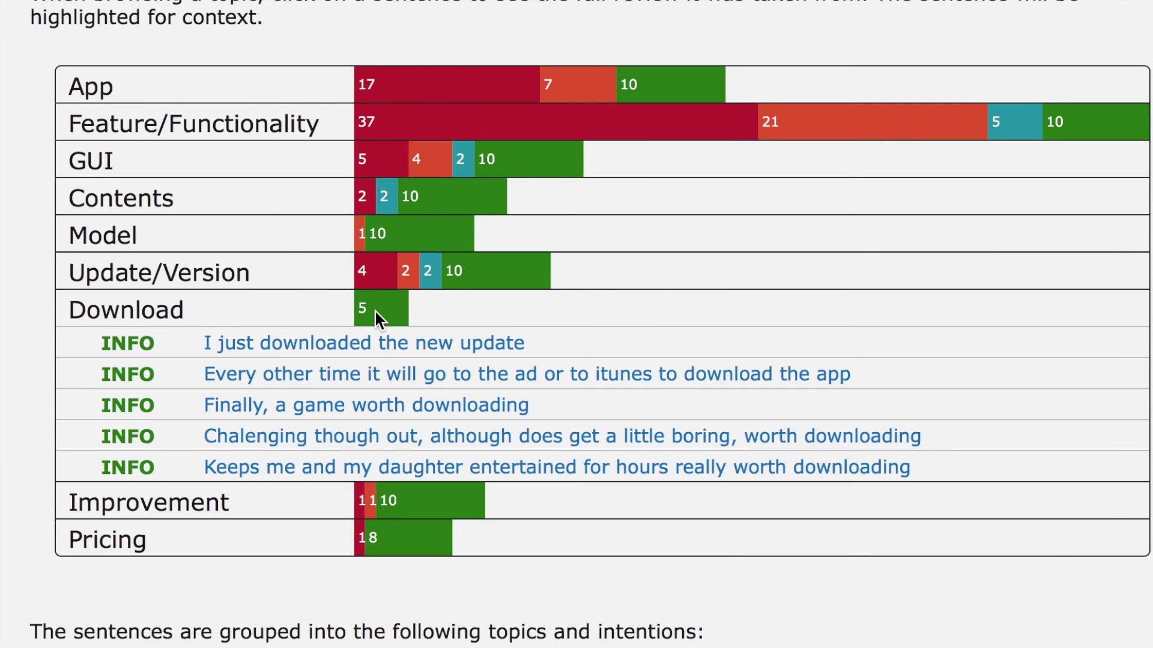
{"action": "left_click", "coordinate": [356, 348]}
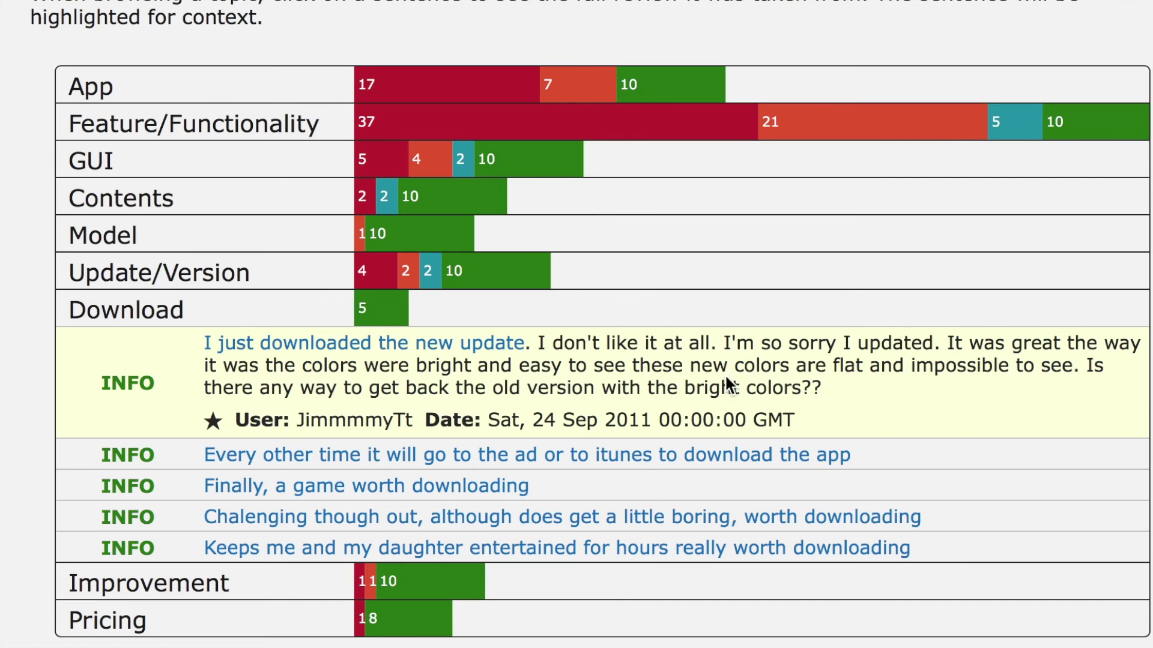
{"action": "left_click", "coordinate": [359, 302]}
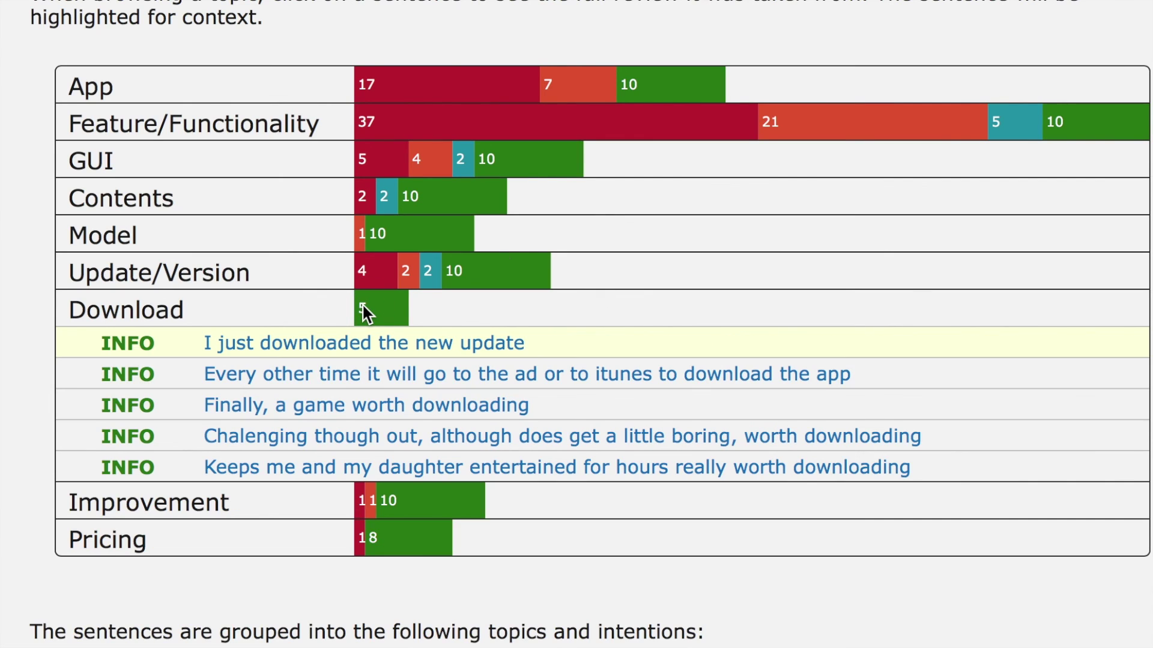
{"action": "left_click", "coordinate": [330, 308]}
Filter the Pricing topic to information and read the full reviews behind the second, third and fourth sentences.
{"action": "left_click", "coordinate": [410, 384]}
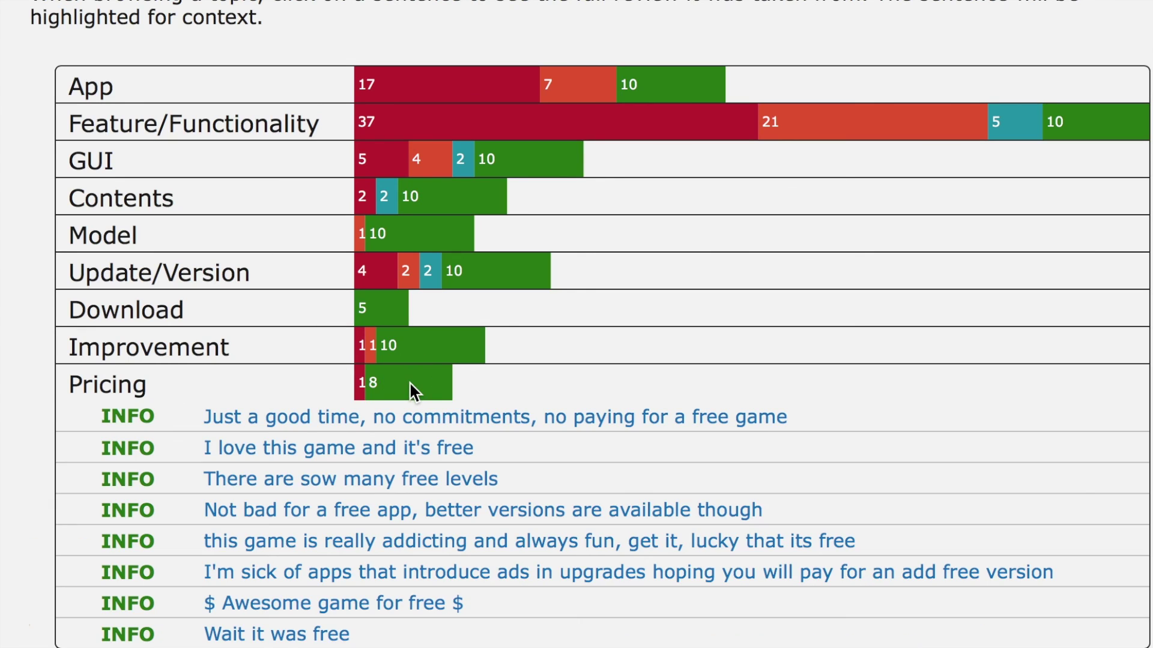
{"action": "left_click", "coordinate": [356, 454]}
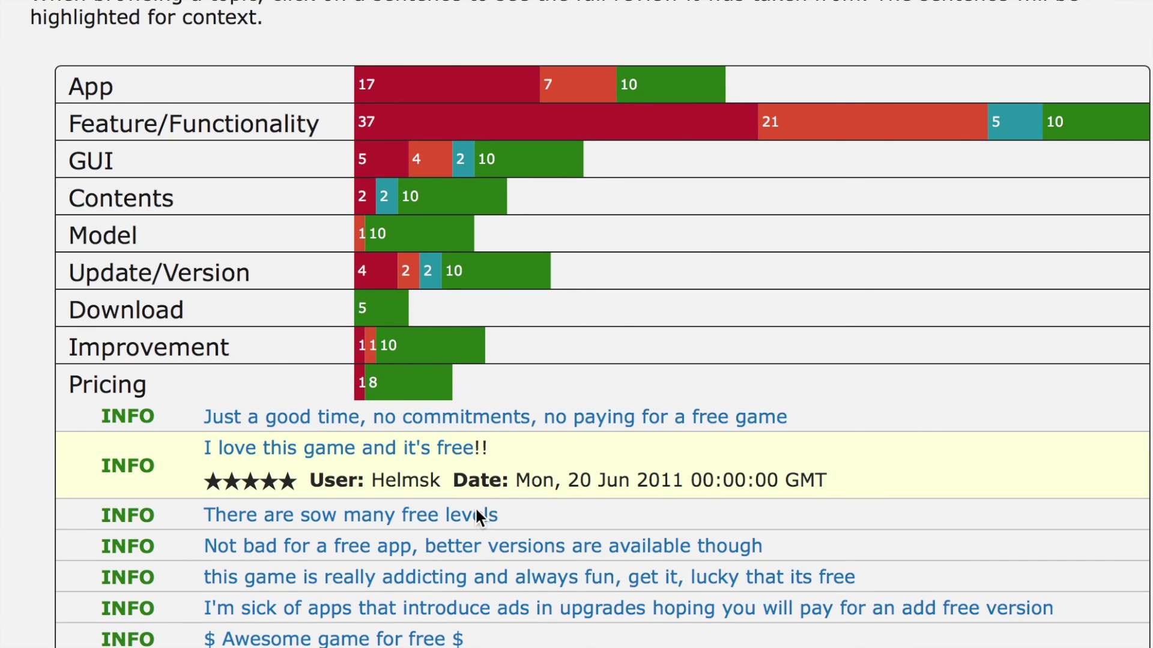
{"action": "left_click", "coordinate": [478, 516]}
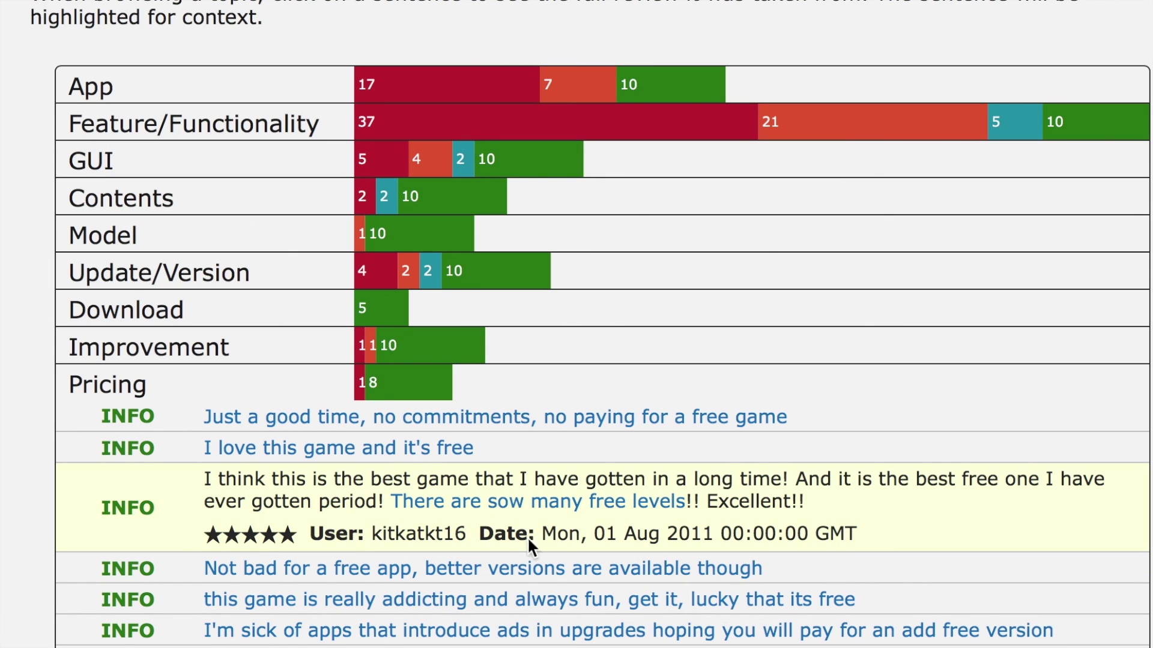
{"action": "left_click", "coordinate": [494, 568]}
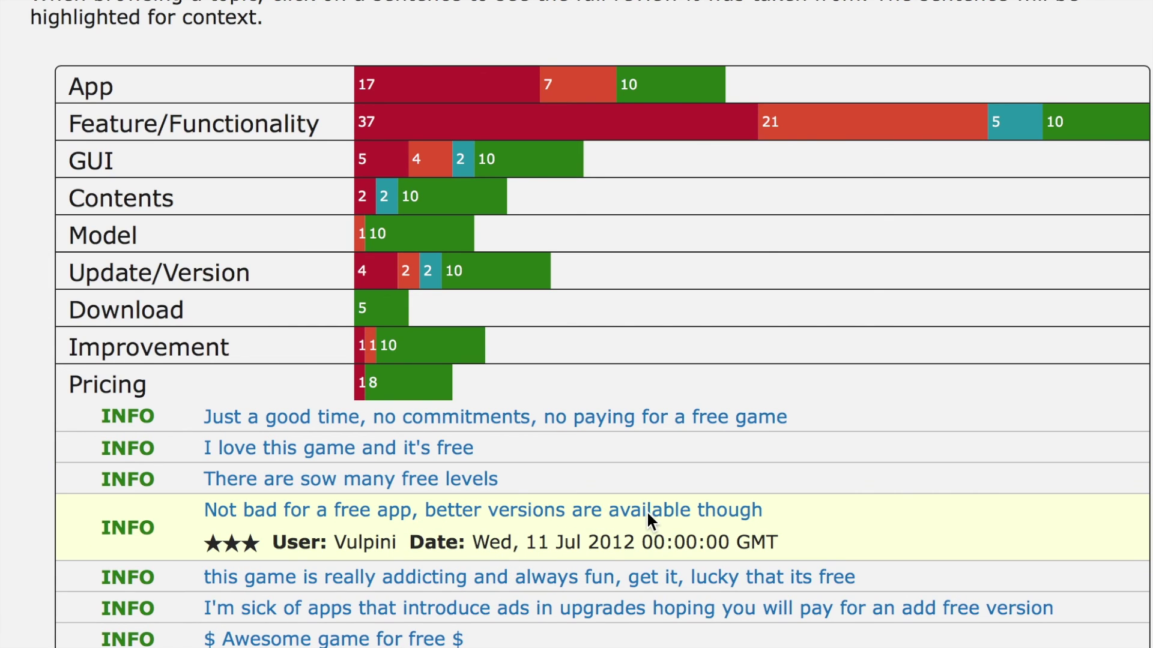